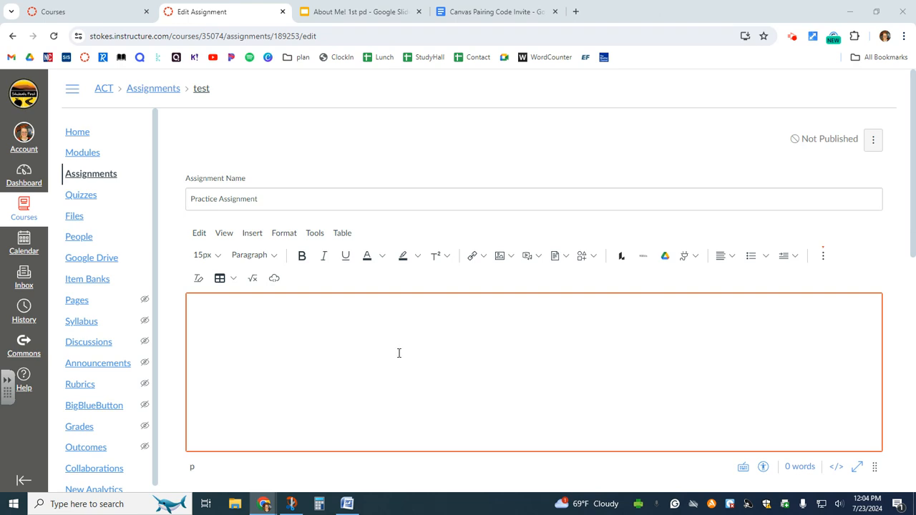
Step: Browse My Drive through the Google Drive (LTI 1.3) file picker, then close it without selecting a file
scroll(400, 353, down, 1)
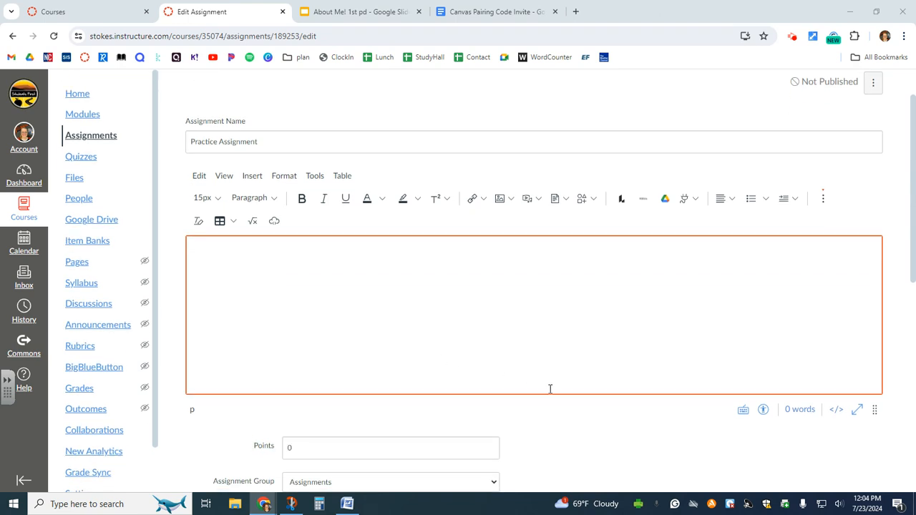
scroll(558, 431, up, 1)
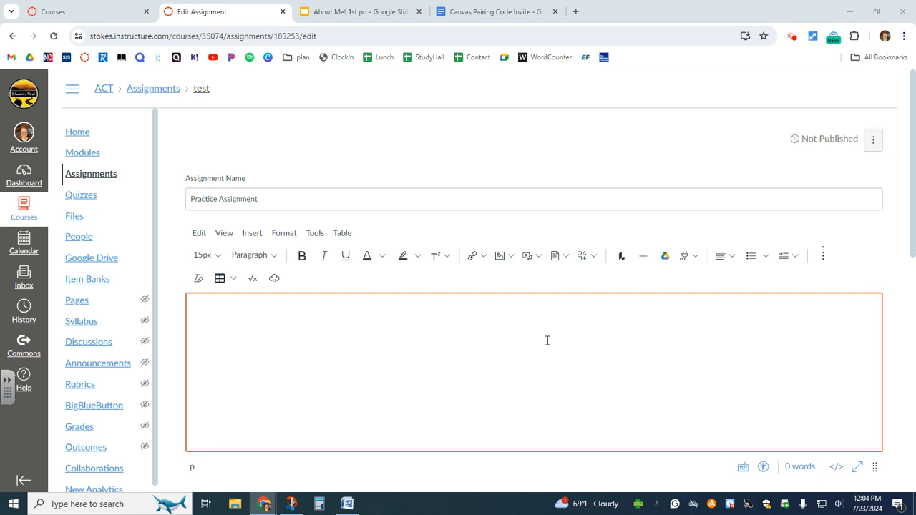
click(664, 258)
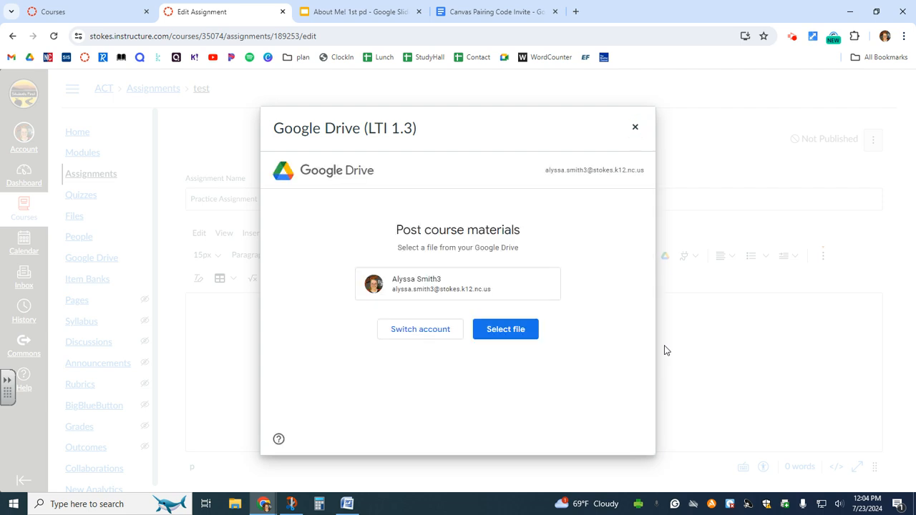
click(511, 336)
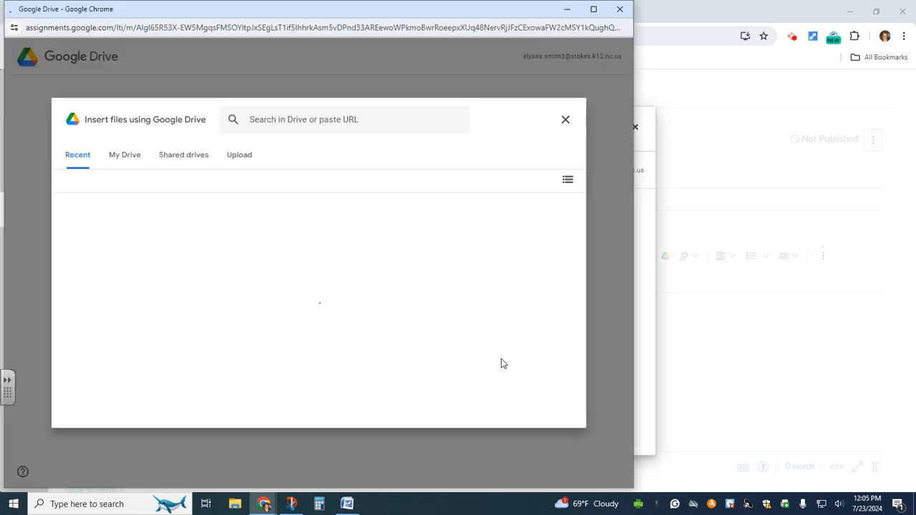
click(131, 156)
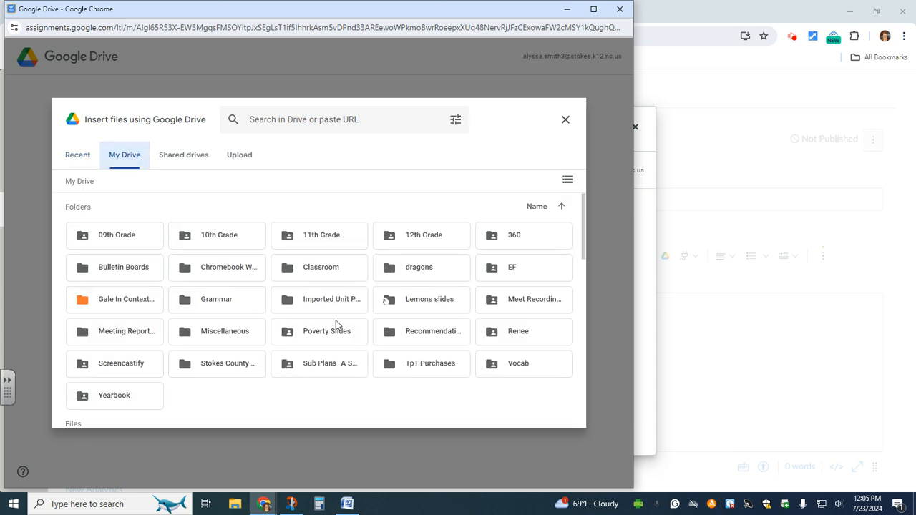
click(566, 128)
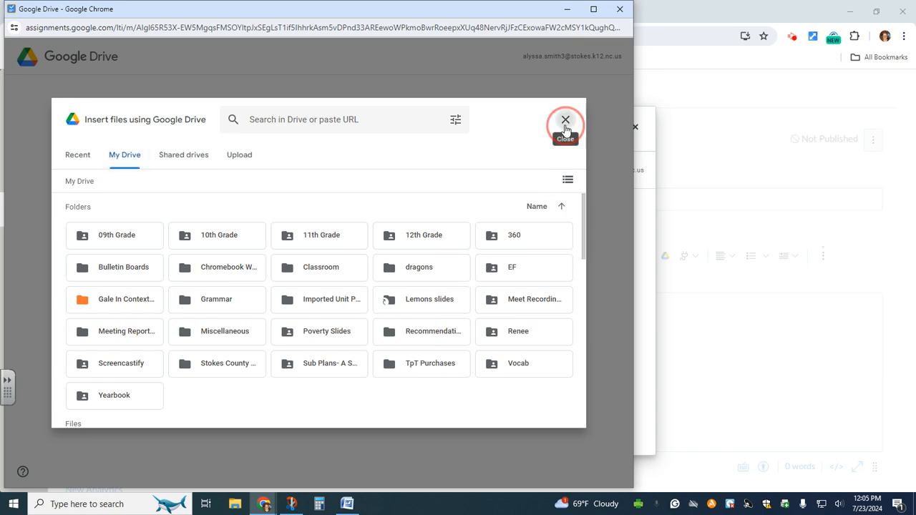
click(620, 9)
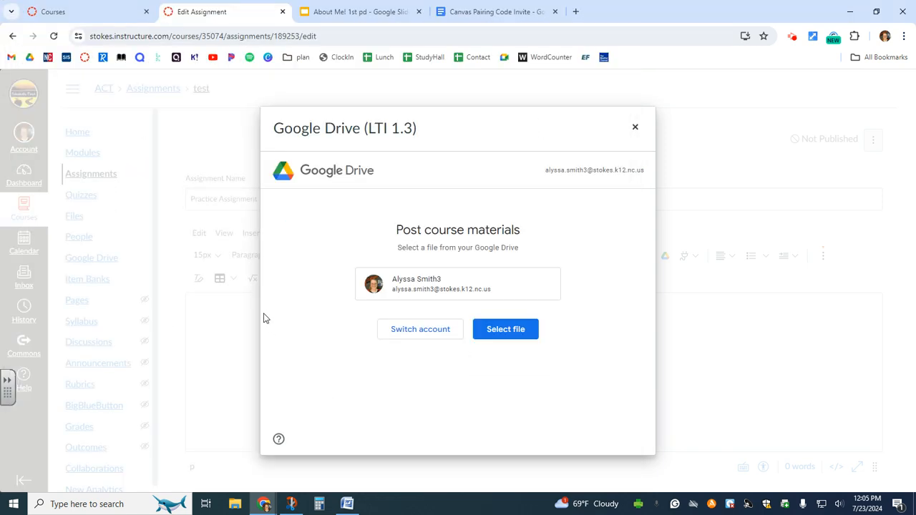
click(634, 127)
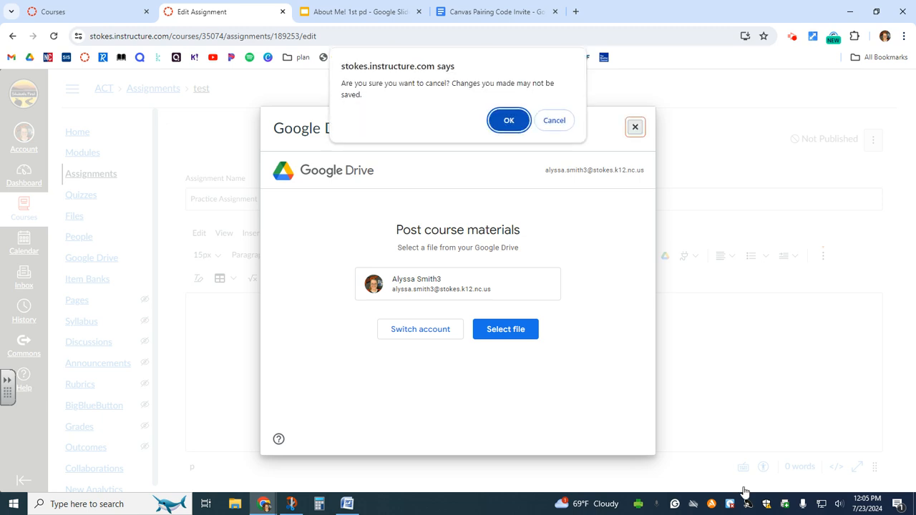
click(510, 120)
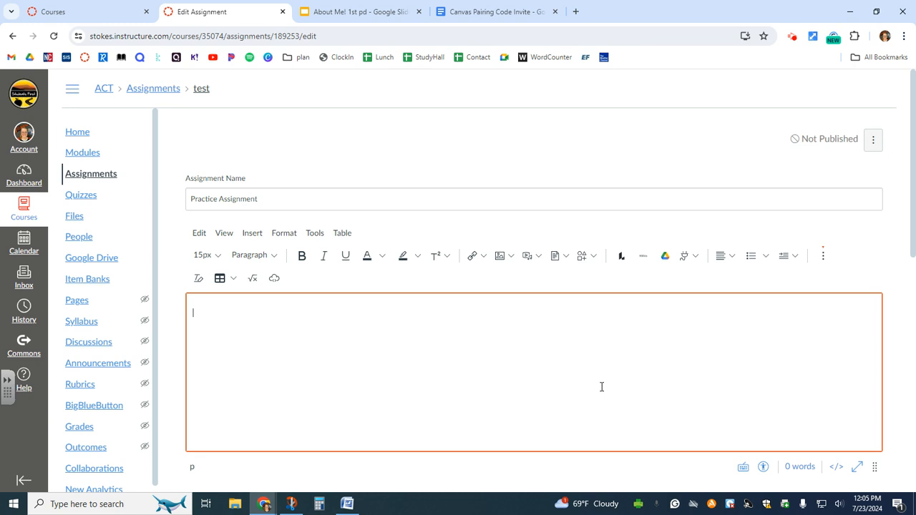
Step: Insert a link to the "About Me! 1st pd" slides into the assignment description using the Google Apps tool
click(694, 256)
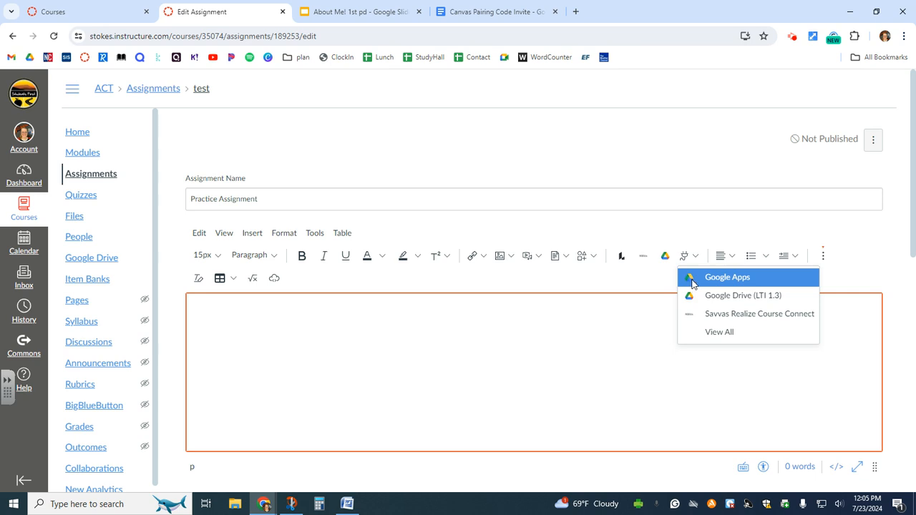
click(691, 283)
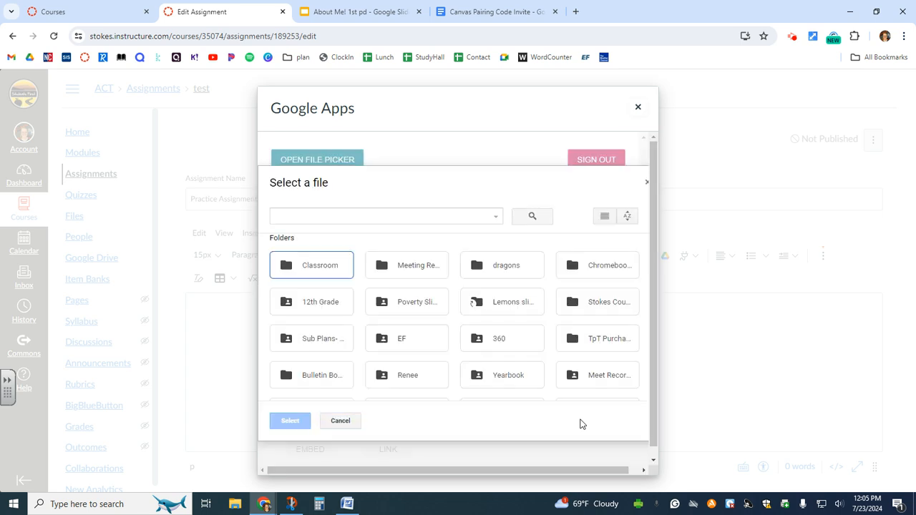
scroll(495, 355, down, 3)
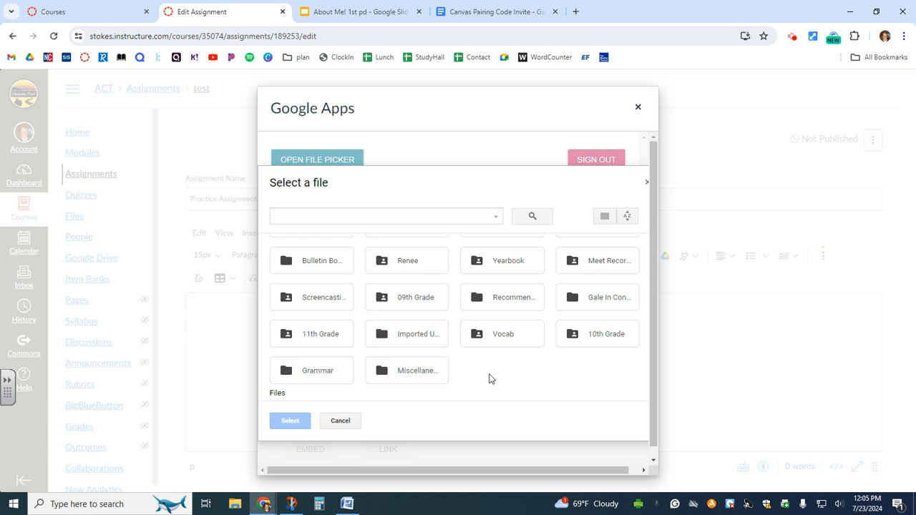
scroll(479, 375, up, 1)
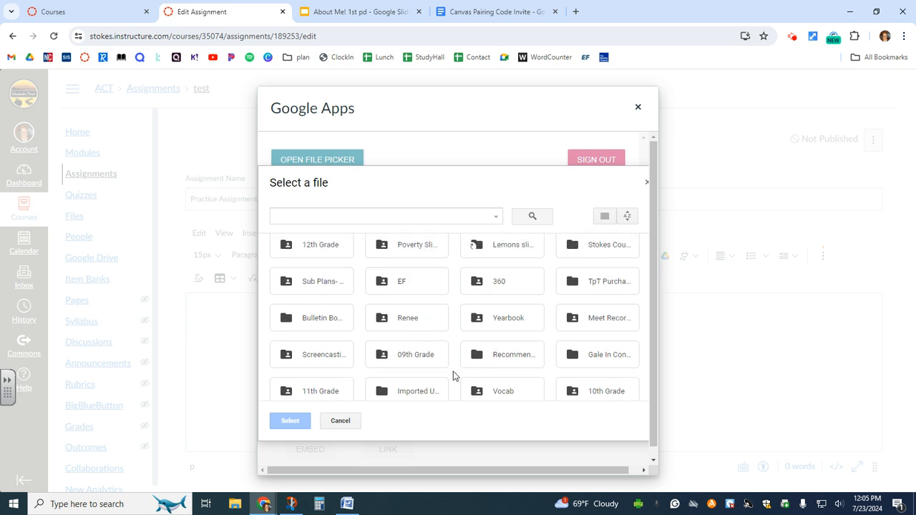
scroll(460, 377, down, 3)
scroll(467, 361, down, 1)
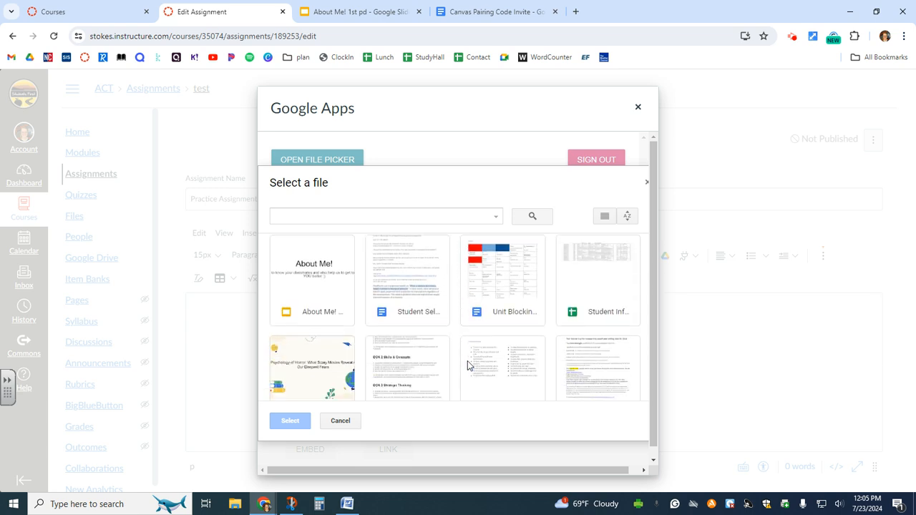
click(307, 288)
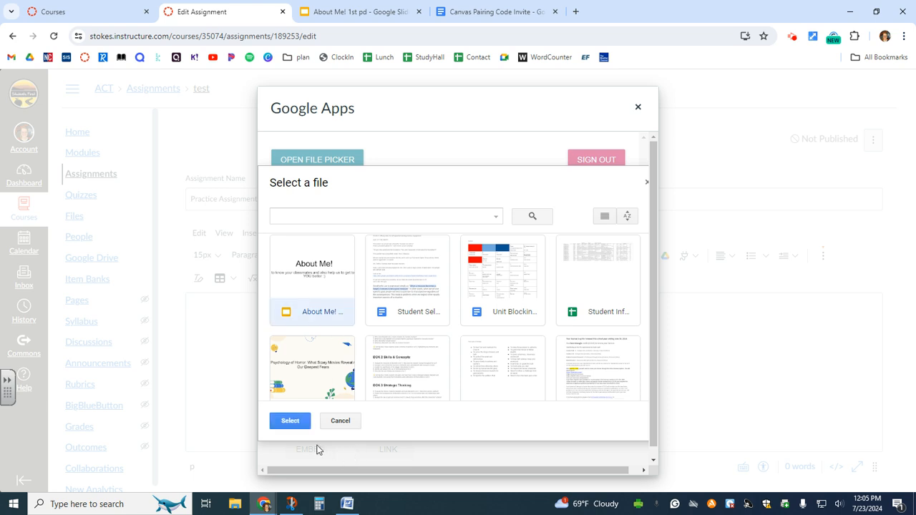
click(288, 422)
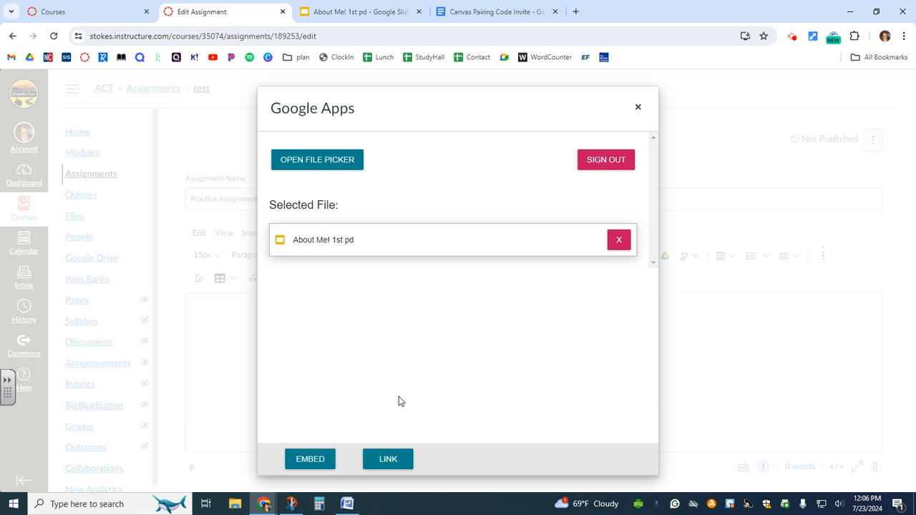
click(385, 464)
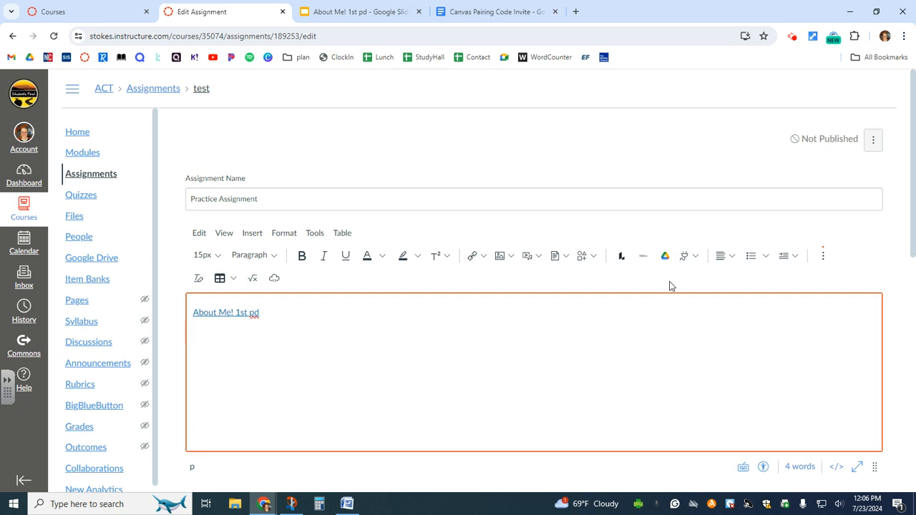
Step: Embed the "About Me! 1st pd" presentation in the assignment description with Google Apps
click(688, 256)
click(722, 300)
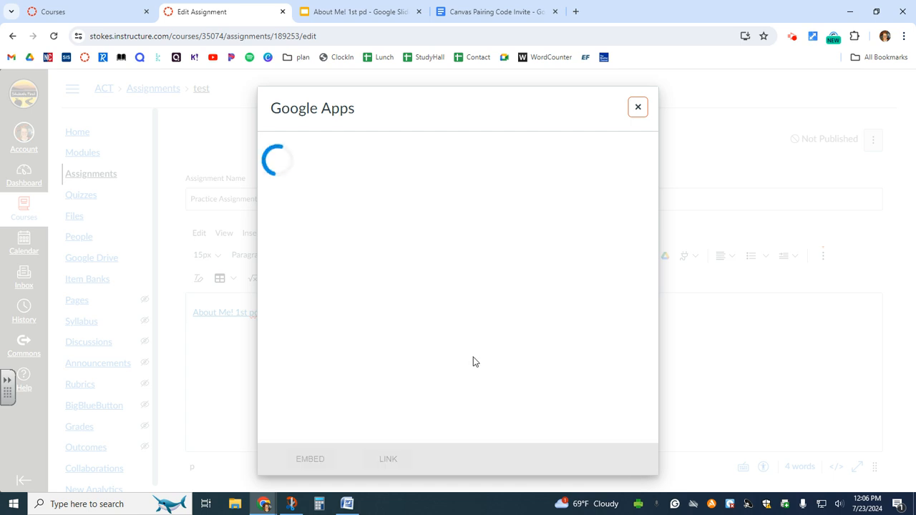
scroll(472, 362, down, 3)
click(321, 283)
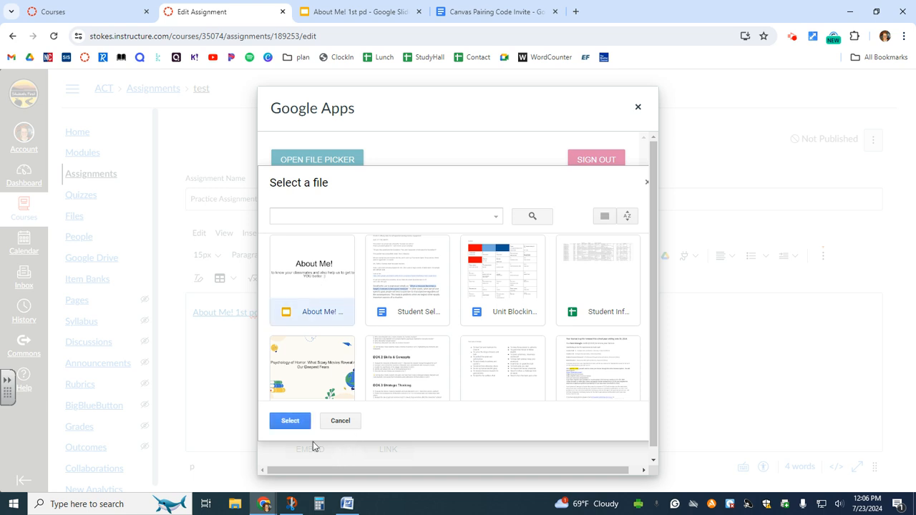
click(292, 420)
click(310, 459)
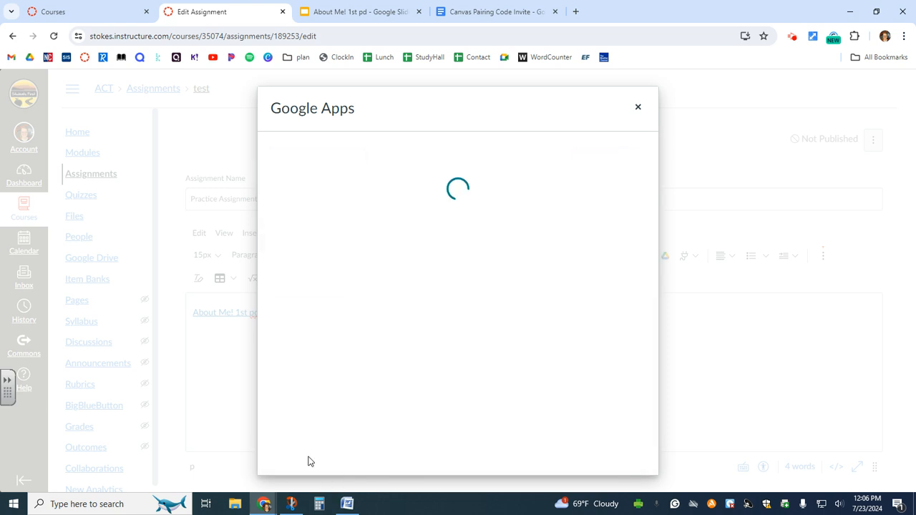
mouse_move(343, 511)
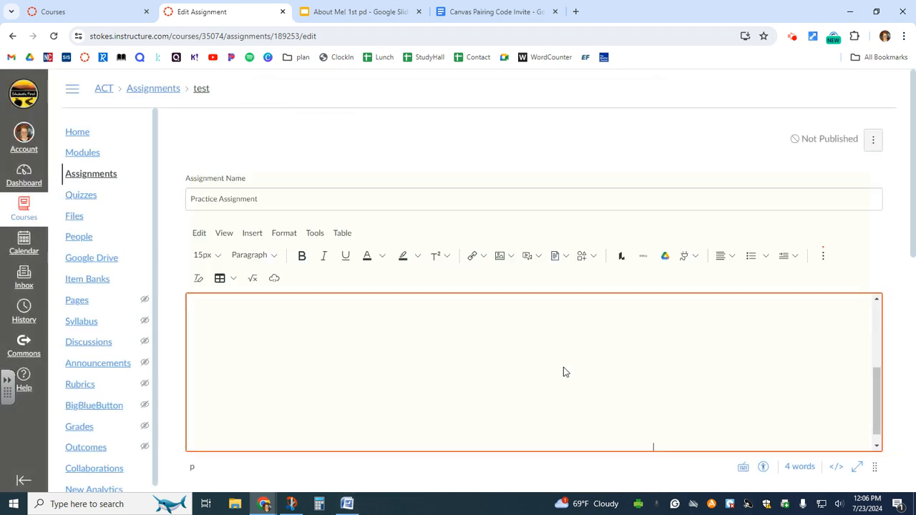
Step: Enlarge the description editor vertically and review the embedded "About Me!" presentation in it
scroll(693, 370, up, 2)
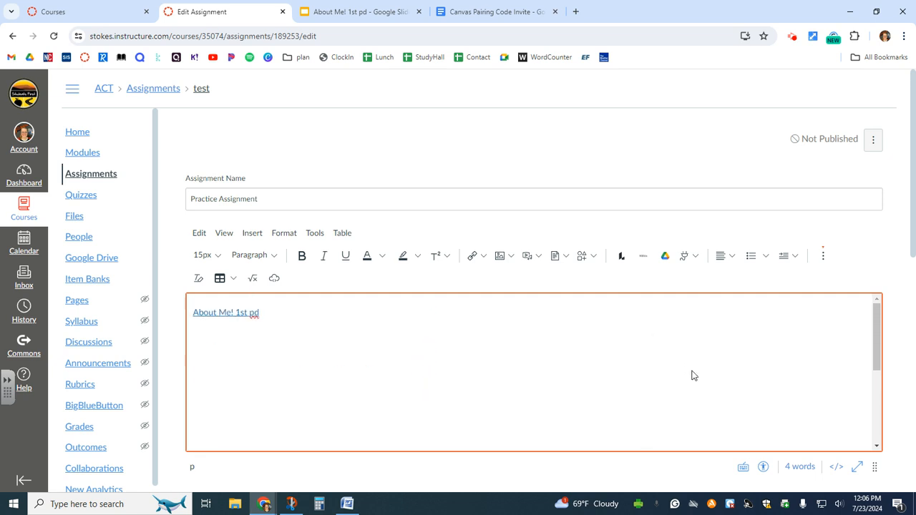
scroll(691, 372, down, 3)
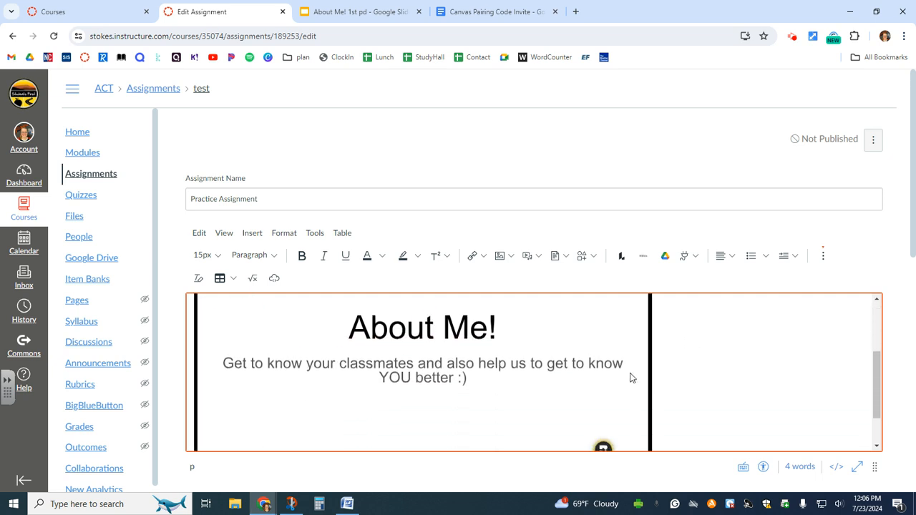
scroll(605, 377, down, 5)
scroll(578, 376, up, 5)
scroll(740, 392, up, 1)
scroll(740, 393, up, 2)
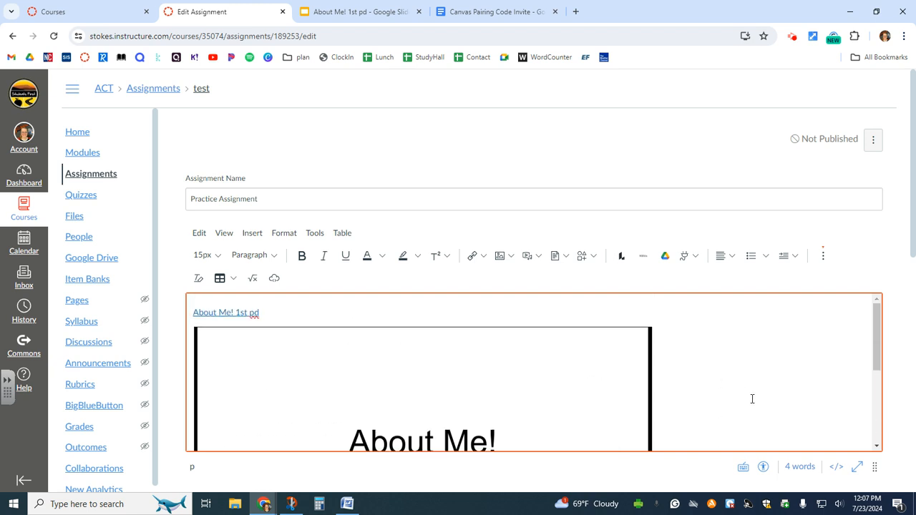
scroll(903, 417, down, 1)
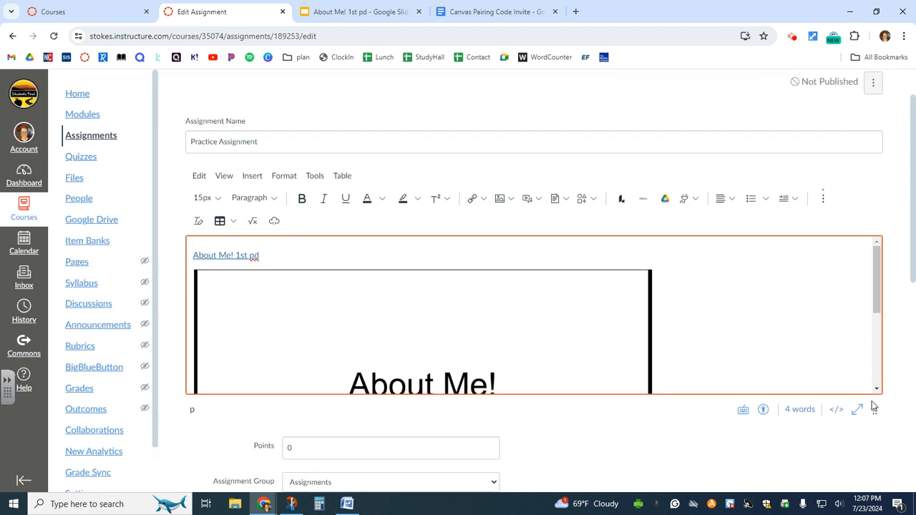
drag(874, 408, 870, 498)
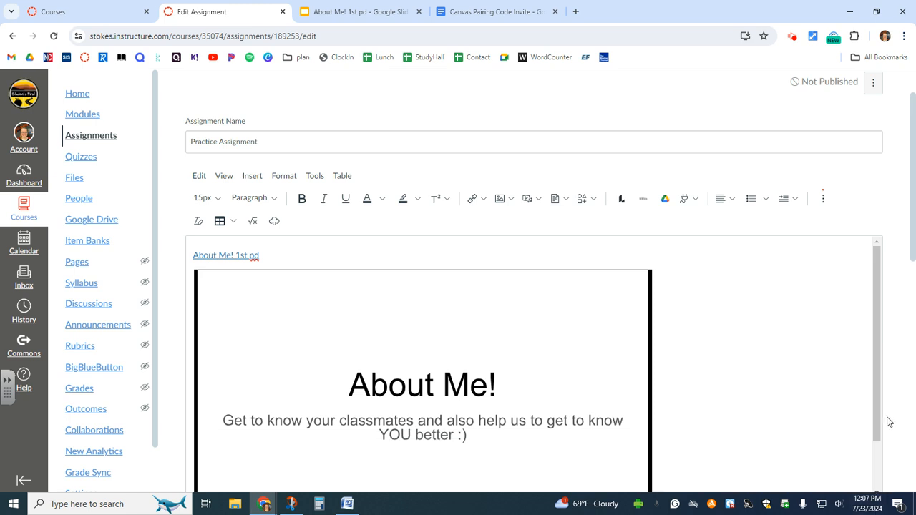
scroll(887, 422, down, 2)
scroll(730, 314, down, 1)
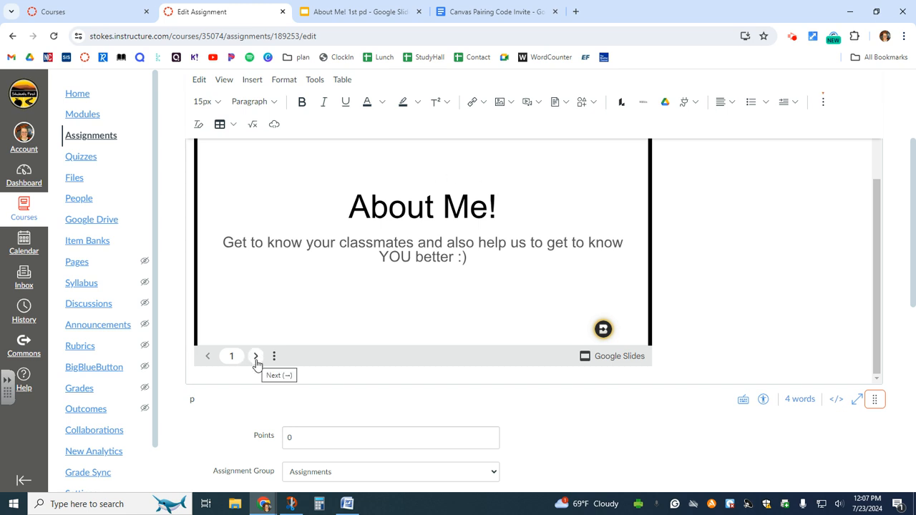
scroll(739, 304, up, 1)
scroll(739, 304, up, 3)
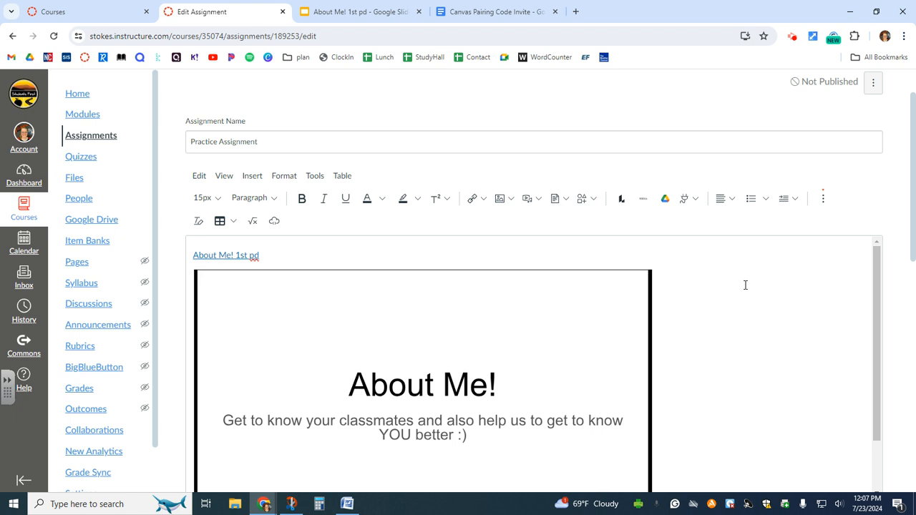
Step: Add a blank line below the embedded presentation in the assignment description
scroll(753, 332, down, 1)
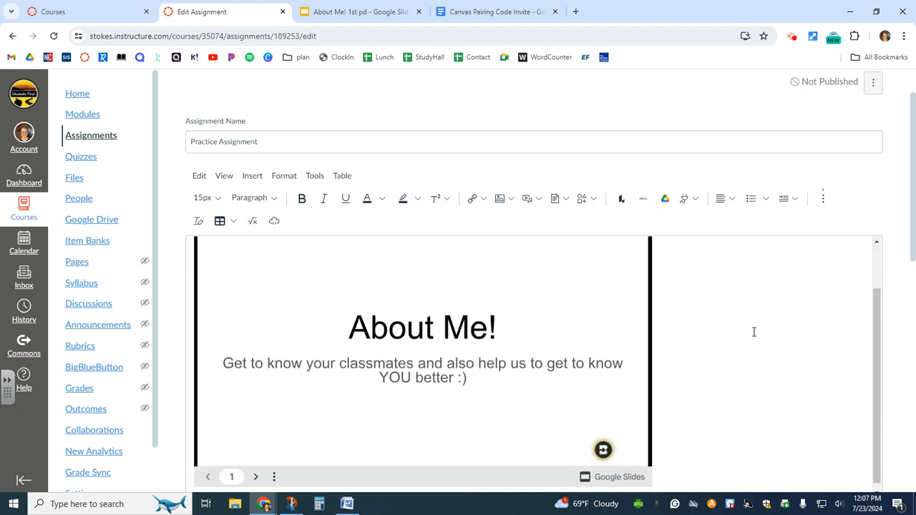
click(782, 444)
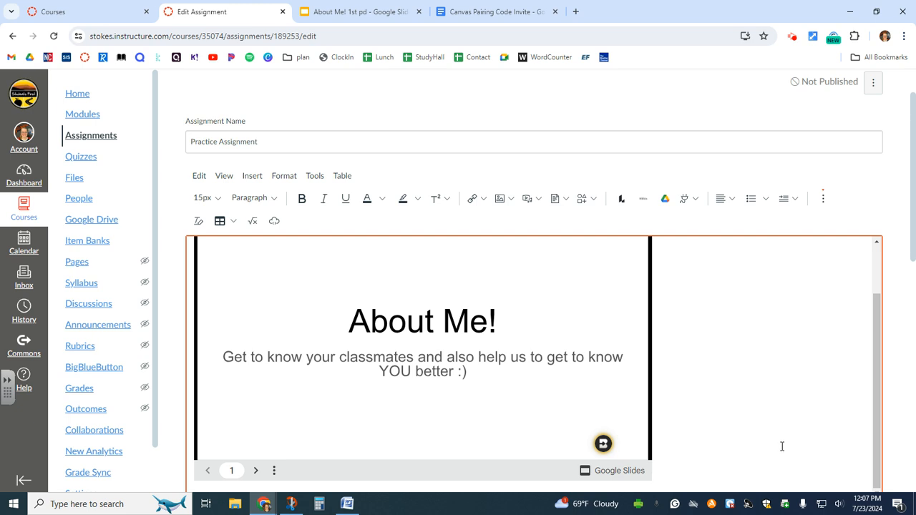
key(Return)
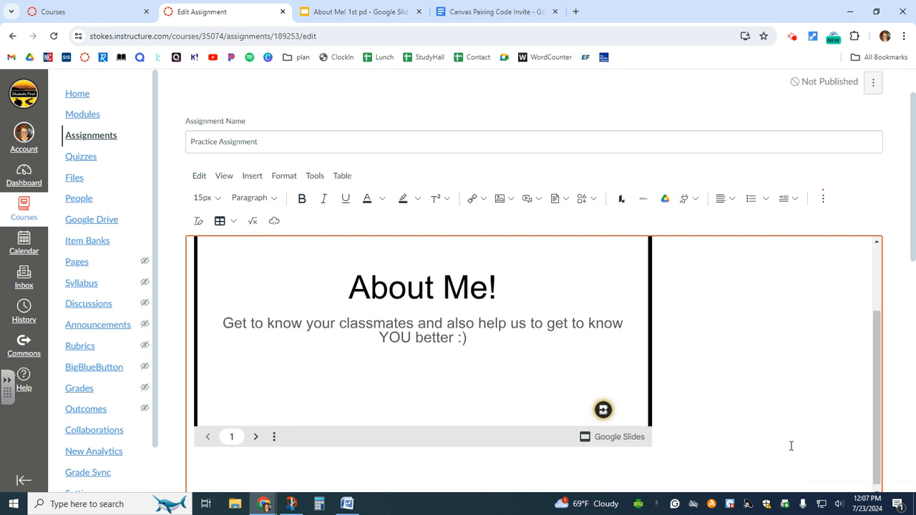
Step: Open the embed-code entry for the blank line below the embedded presentation in the assignment description
scroll(897, 362, down, 2)
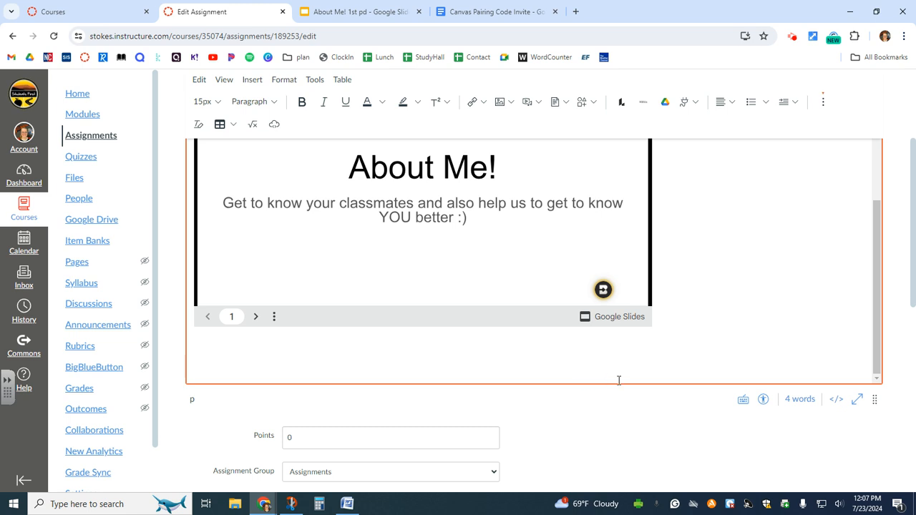
click(824, 104)
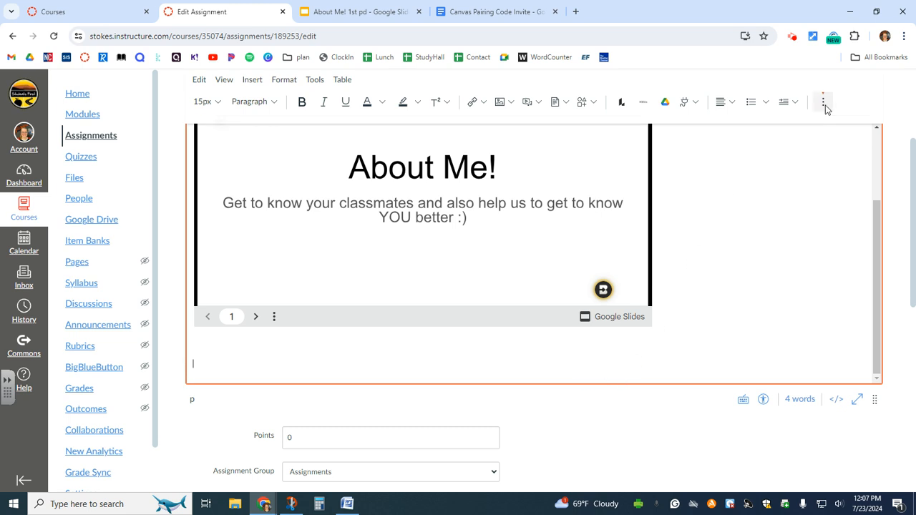
click(823, 103)
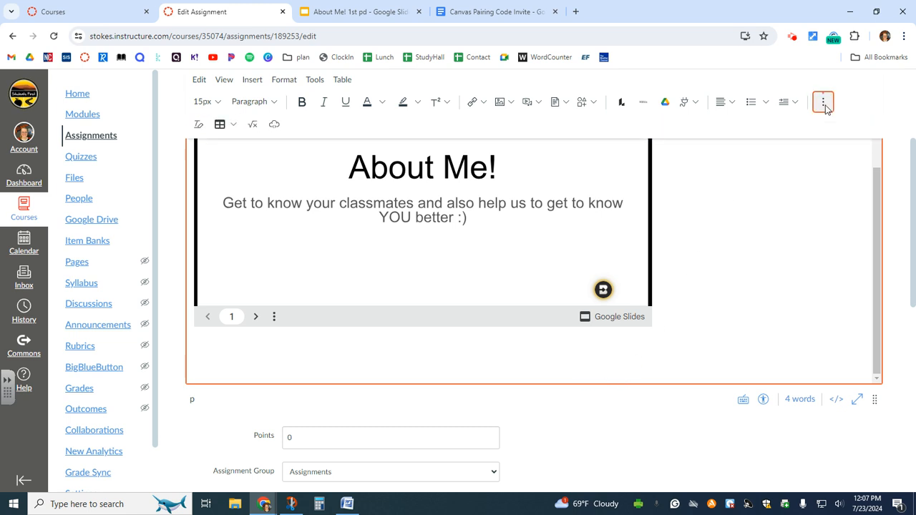
click(275, 125)
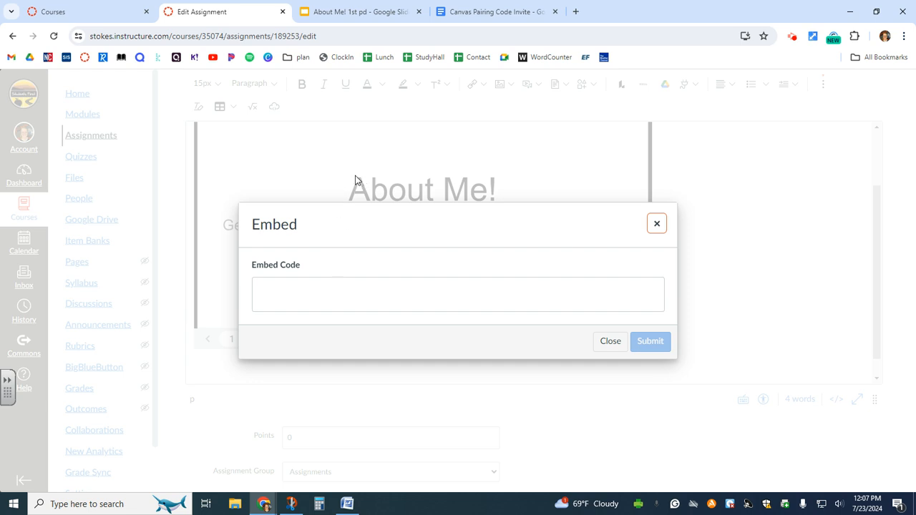
Step: Switch to the "About Me! 1st pd" presentation in Google Slides and publish it to the web in embed form
click(350, 10)
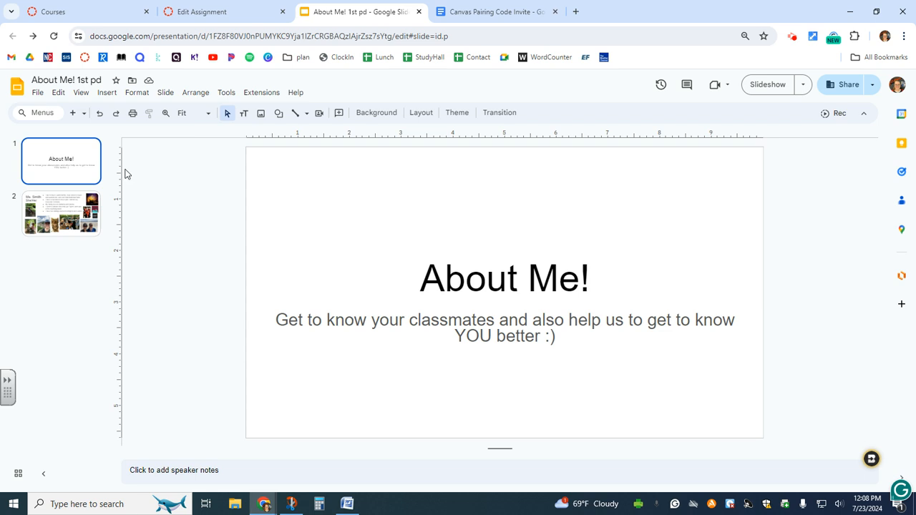
click(37, 93)
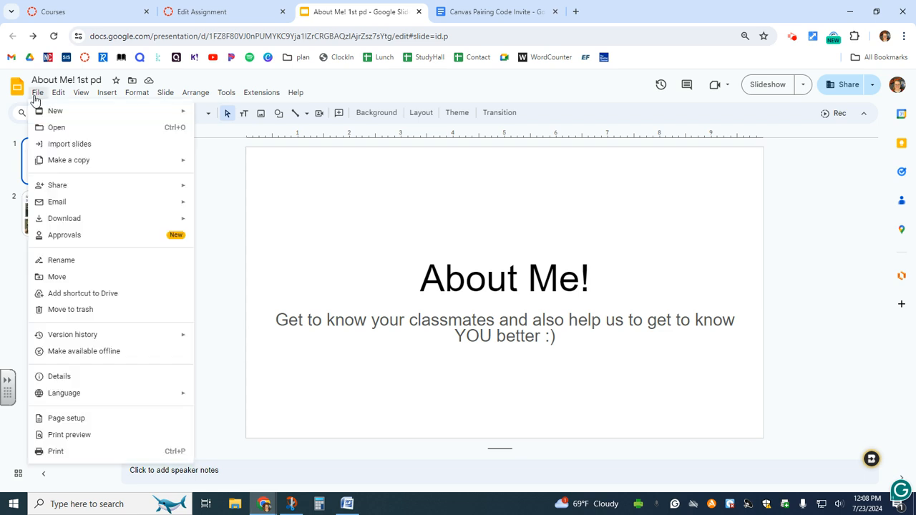
mouse_move(58, 194)
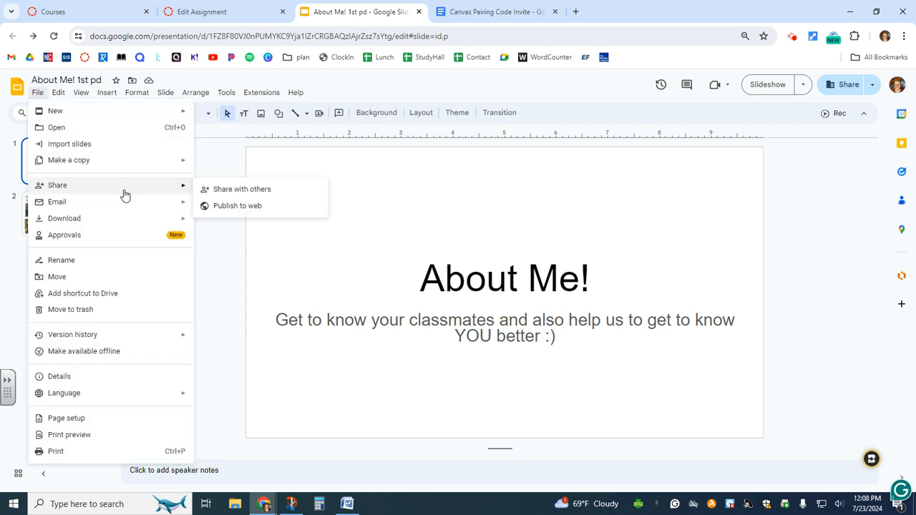
click(226, 207)
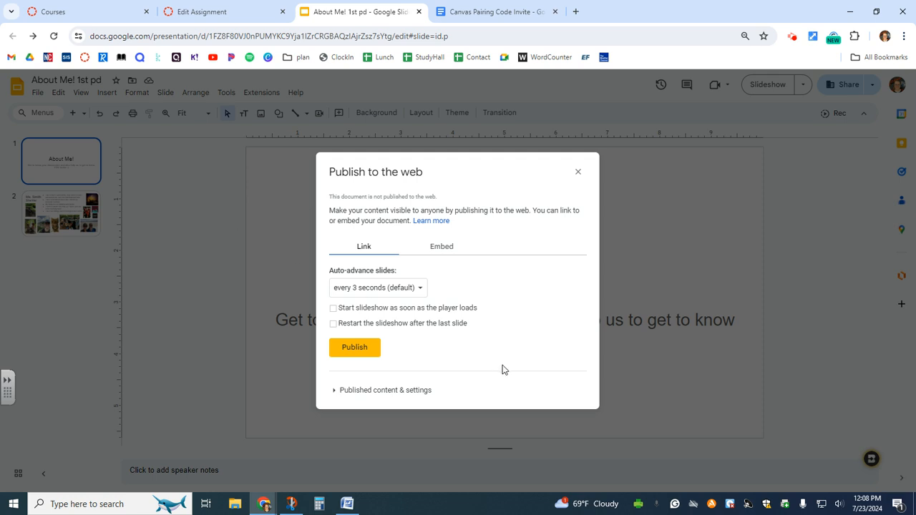
click(443, 246)
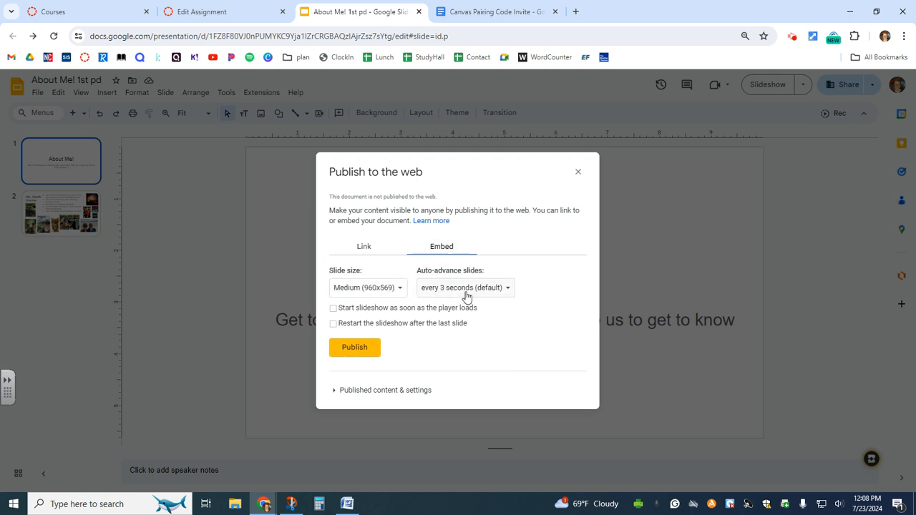
click(358, 349)
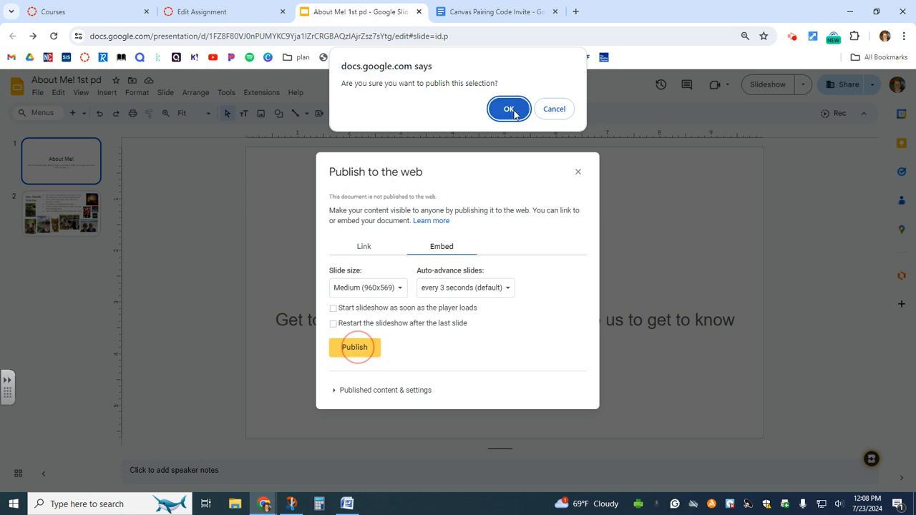
click(509, 109)
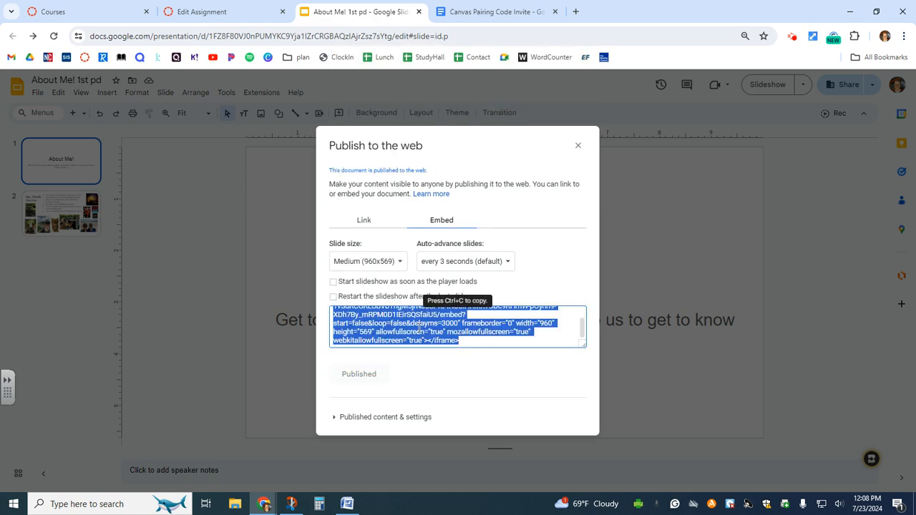
Step: Copy the presentation's iframe embed code and submit it as the embed code in the Canvas assignment description
right_click(418, 328)
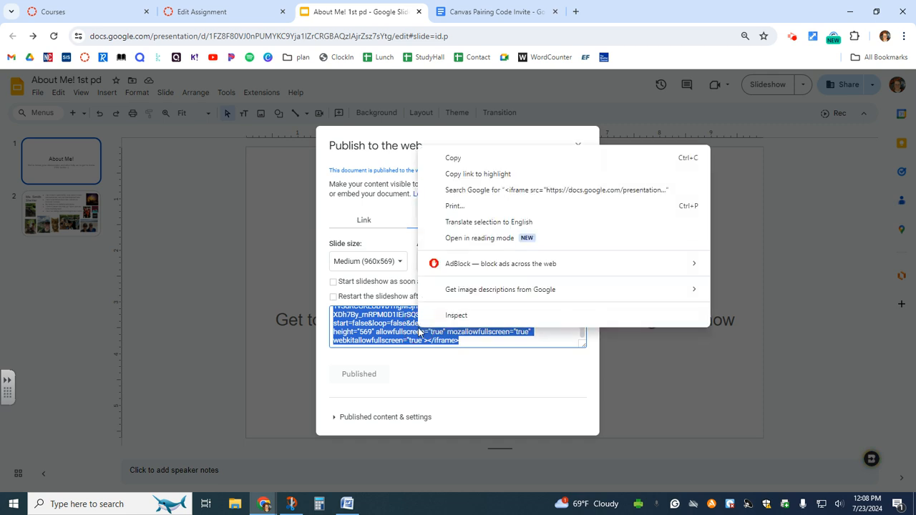
click(468, 165)
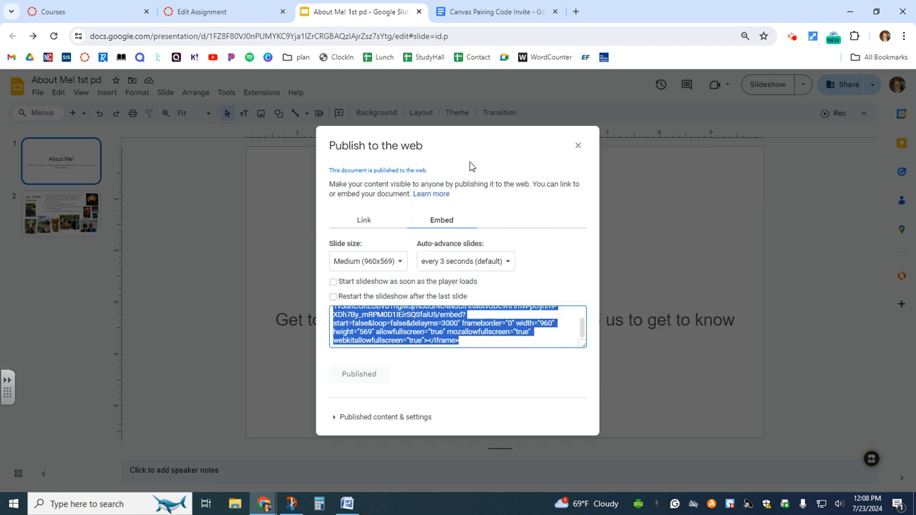
click(243, 10)
click(307, 296)
right_click(304, 294)
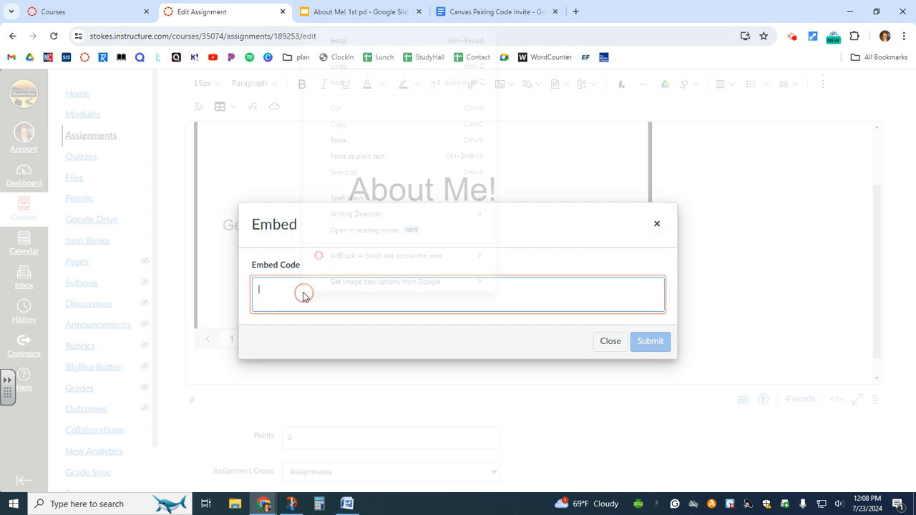
click(347, 154)
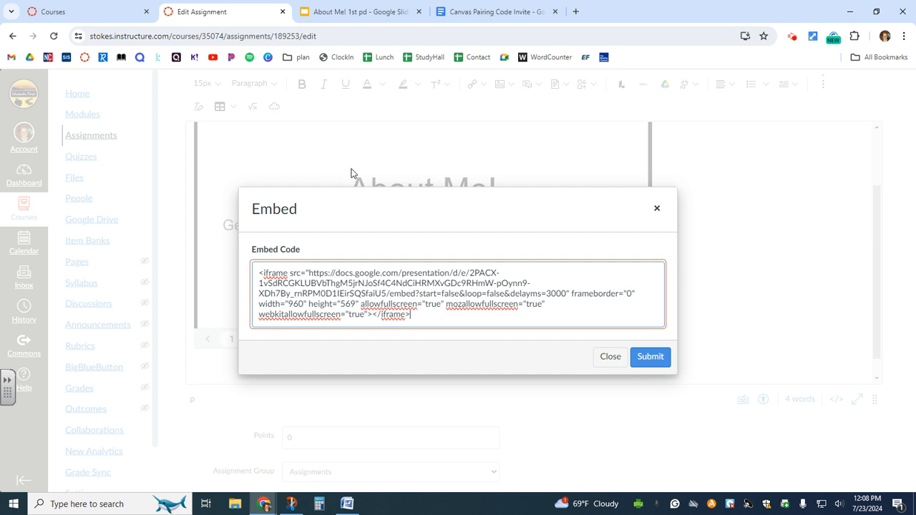
click(648, 360)
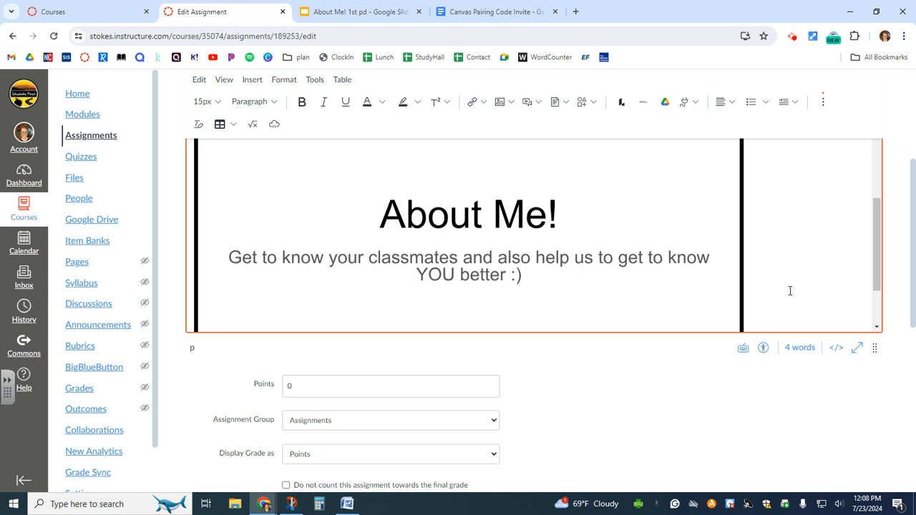
Step: Compare the code-embedded presentation with the earlier Google Apps embed in the assignment description
scroll(789, 291, up, 3)
scroll(790, 288, up, 1)
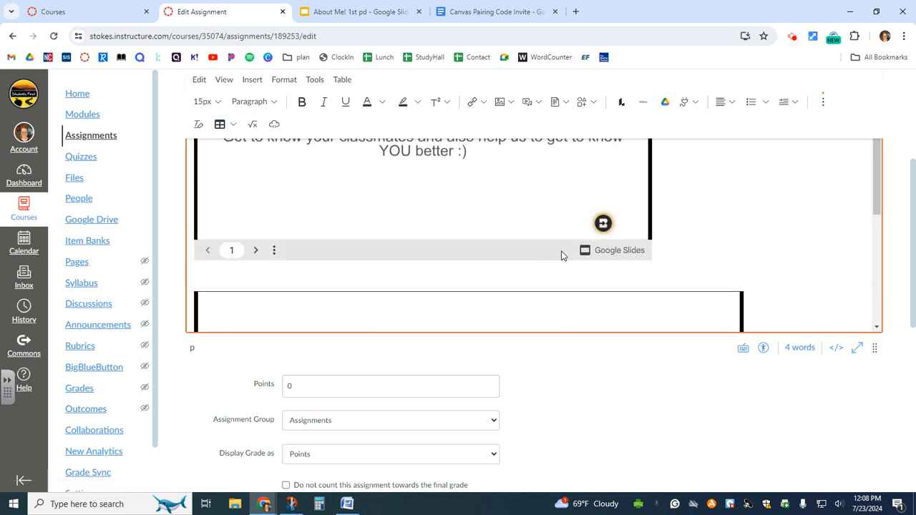
scroll(801, 272, down, 2)
scroll(801, 271, down, 4)
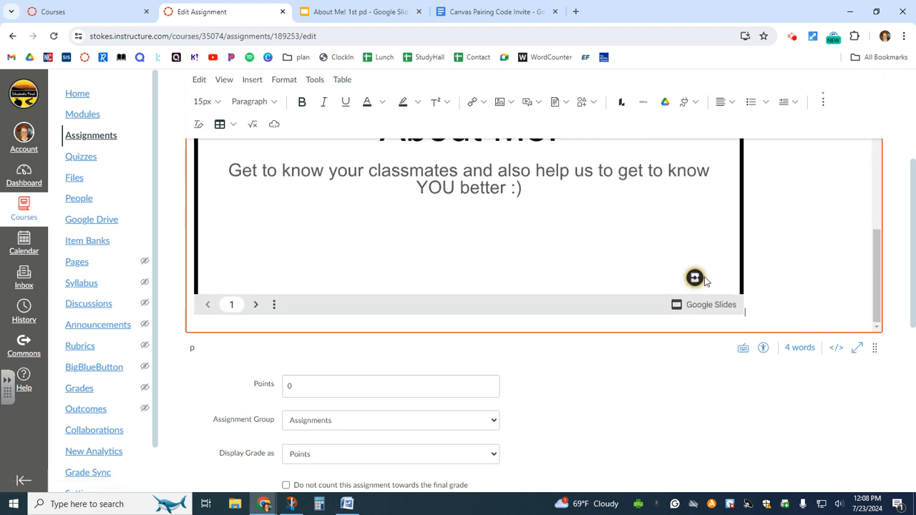
scroll(614, 247, up, 4)
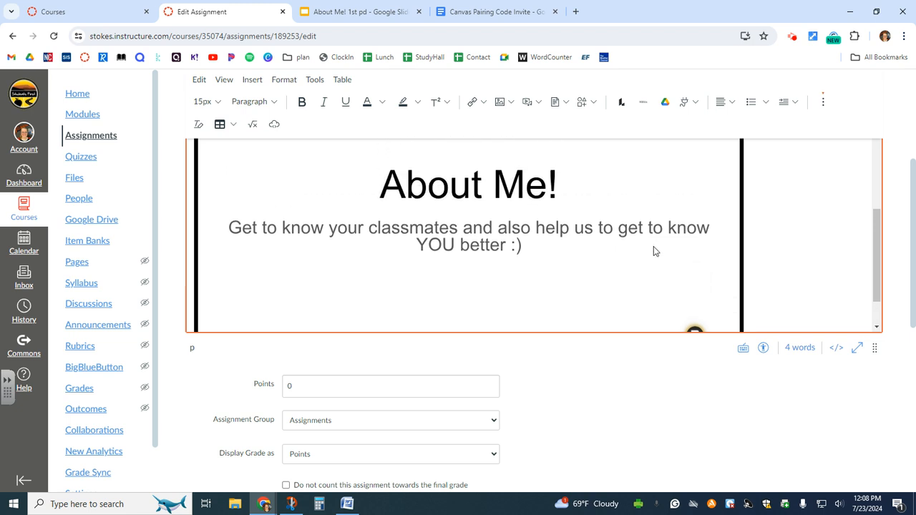
scroll(801, 276, down, 1)
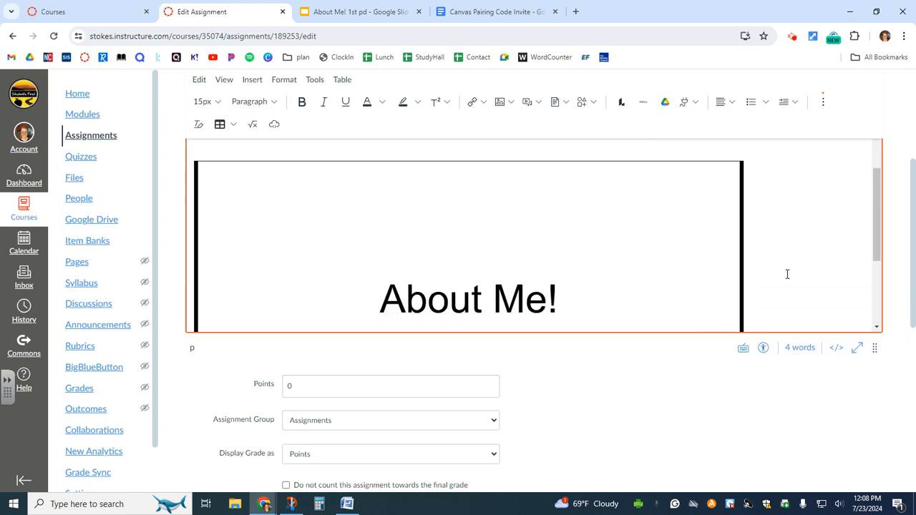
scroll(787, 272, down, 2)
scroll(787, 274, down, 1)
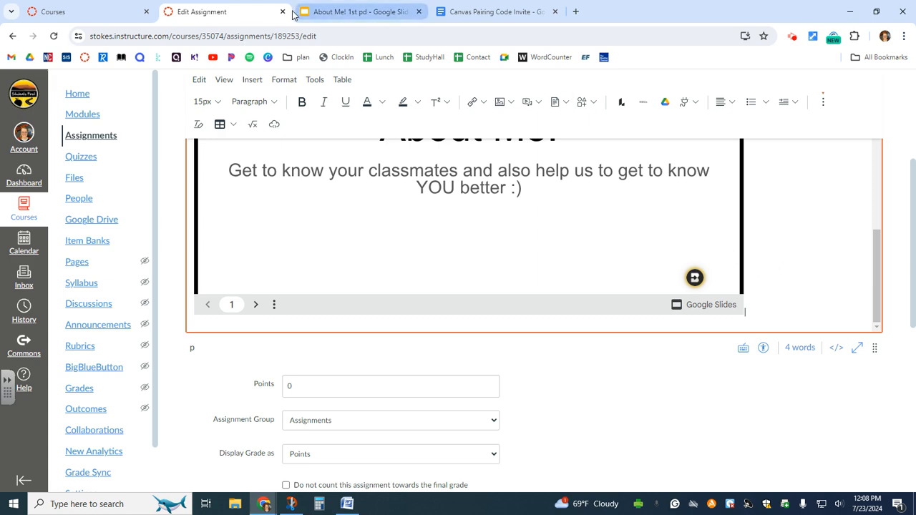
Step: Return to the "About Me! 1st pd" presentation in Google Slides, dismiss the publishing settings and copy its sharing link
click(365, 11)
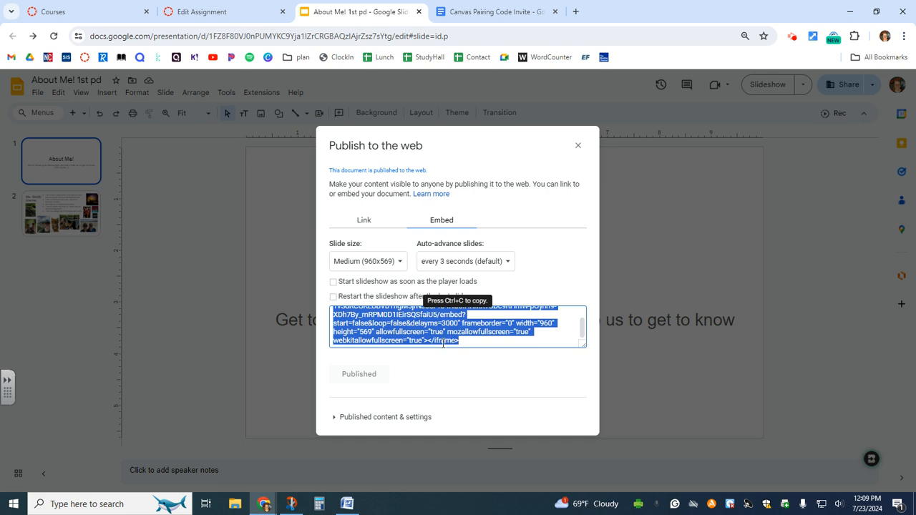
click(577, 148)
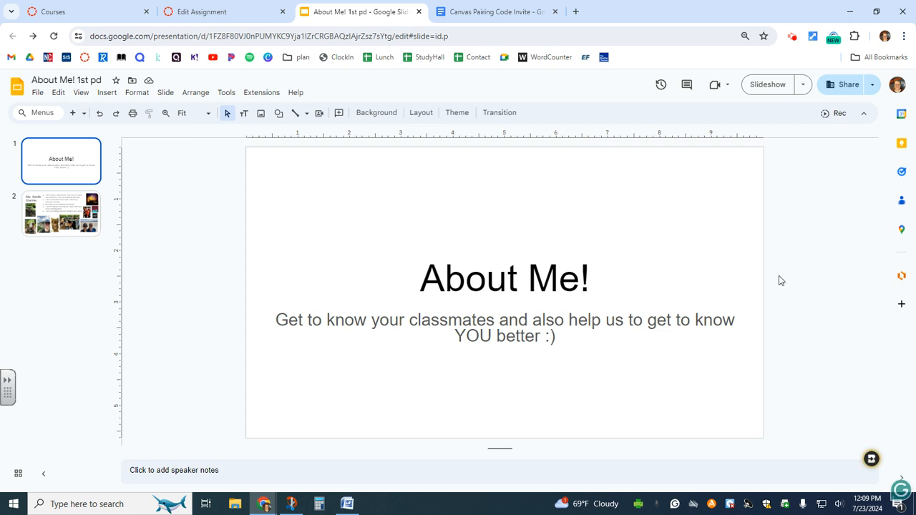
click(835, 86)
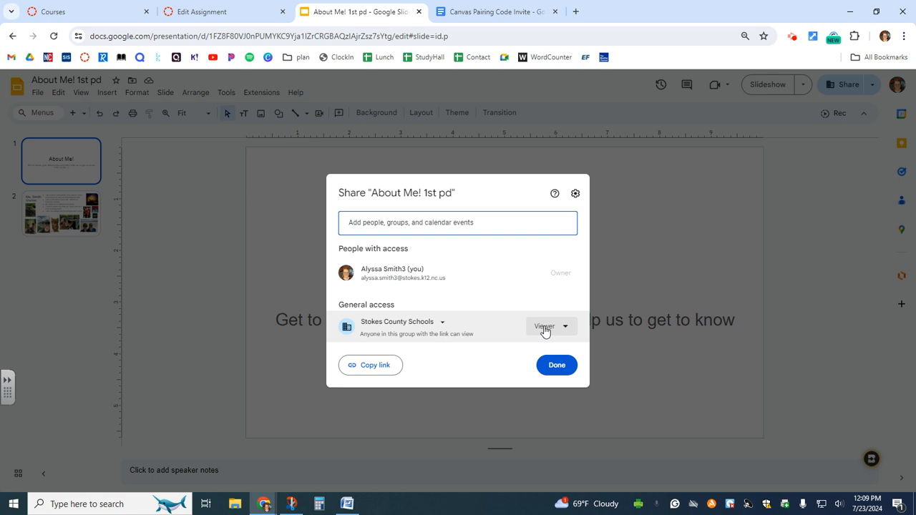
click(370, 367)
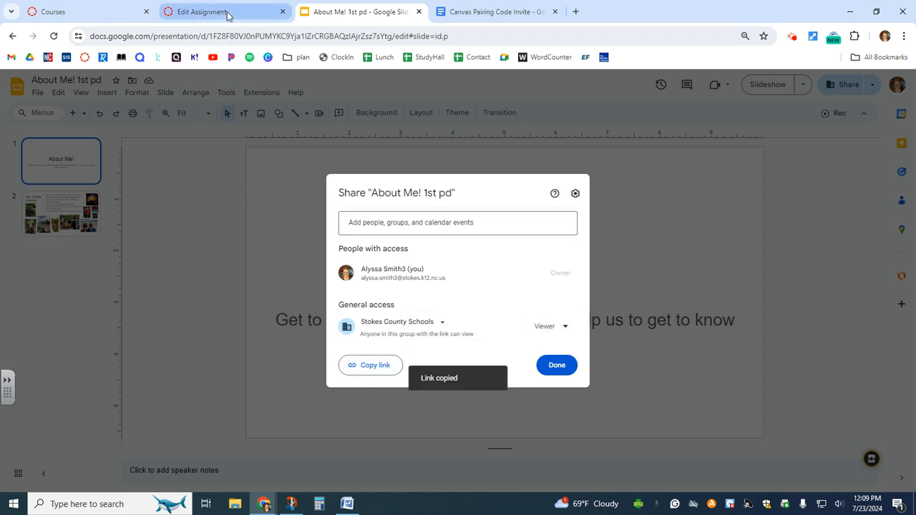
Step: Back in the Canvas assignment, add the text "Click here:" followed by the copied sharing link below the last embedded presentation
click(228, 14)
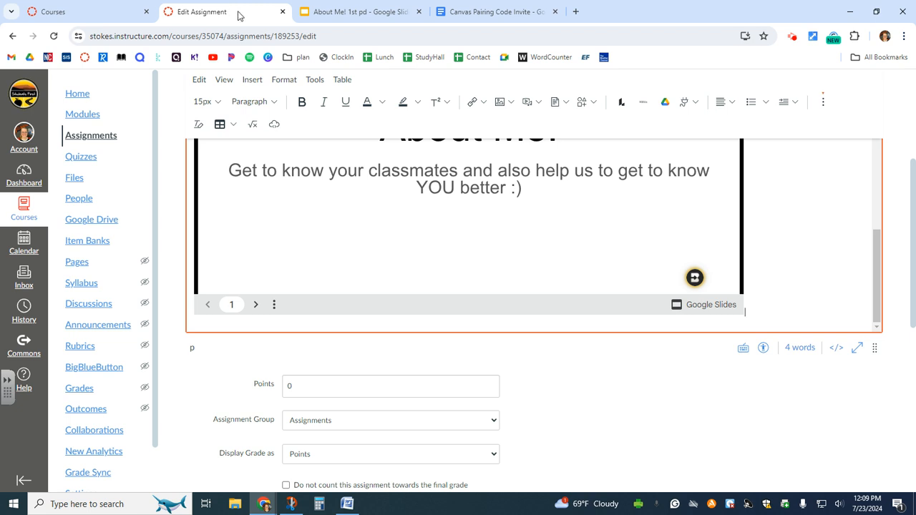
click(767, 319)
text(Click here:)
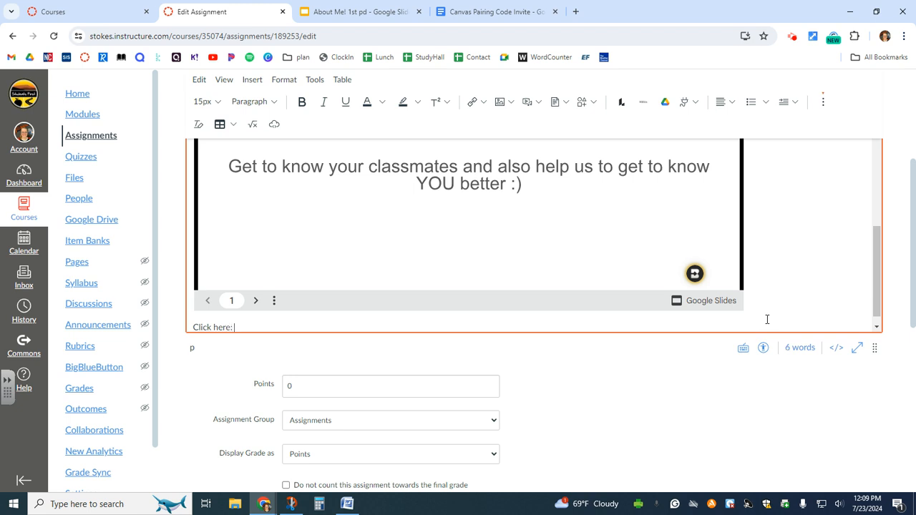
key(ctrl+v)
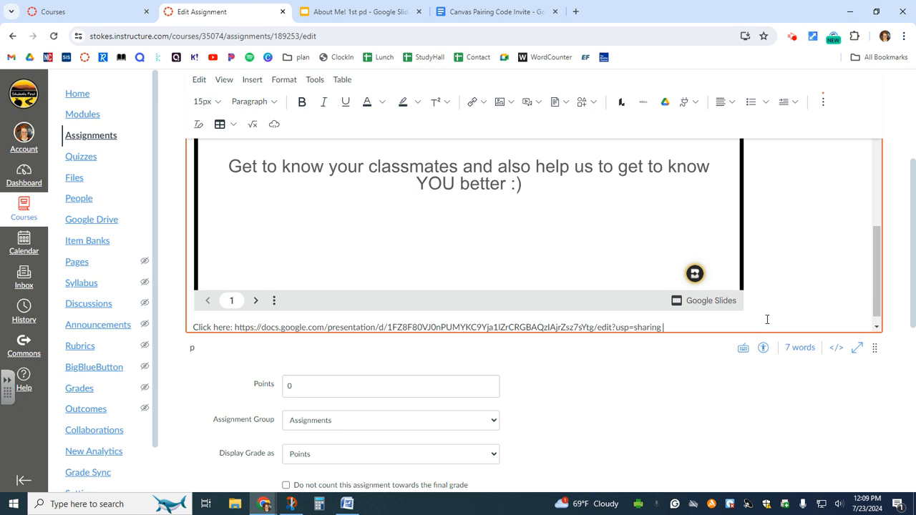
Step: Turn the word "here" in the "Click here:" line into an external link to the presentation's sharing URL
scroll(767, 319, down, 2)
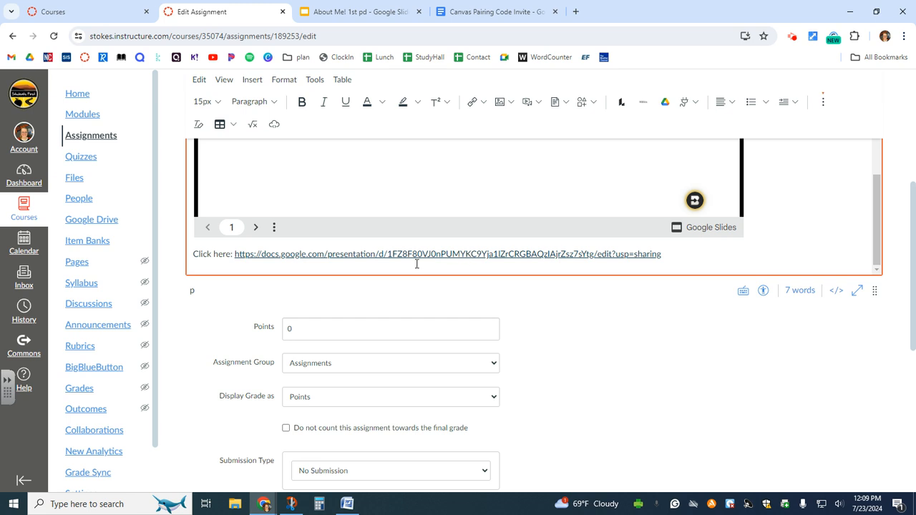
double_click(219, 254)
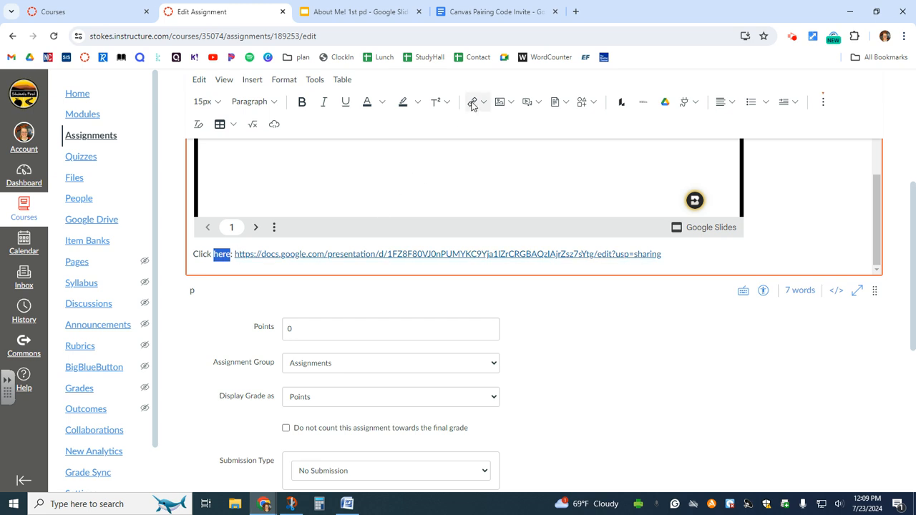
click(471, 103)
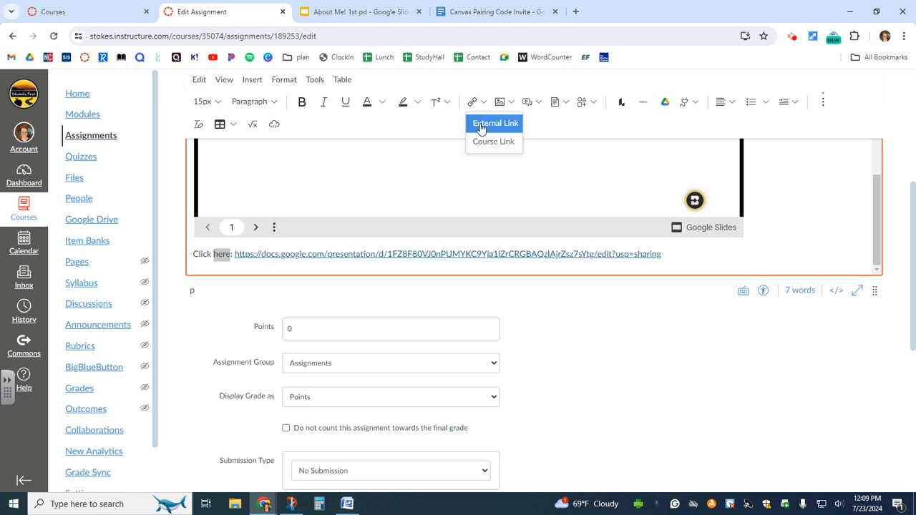
click(481, 126)
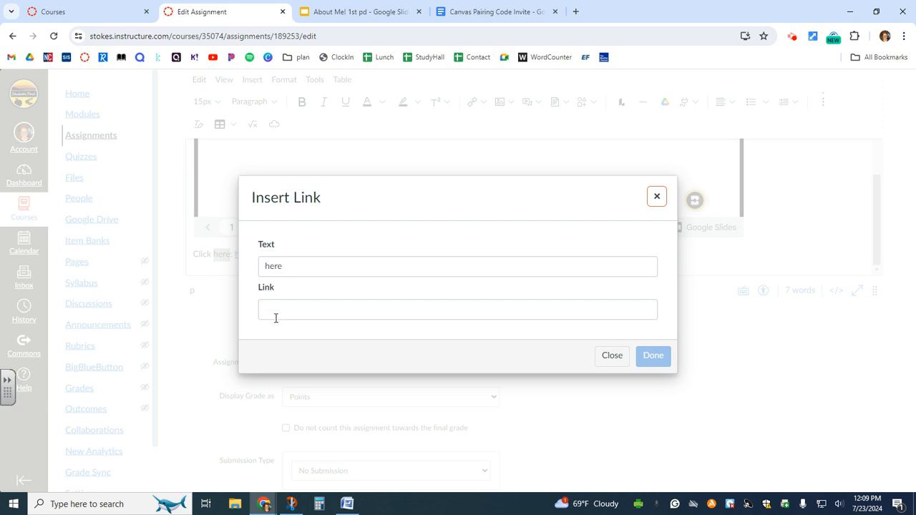
click(314, 311)
key(ctrl+v)
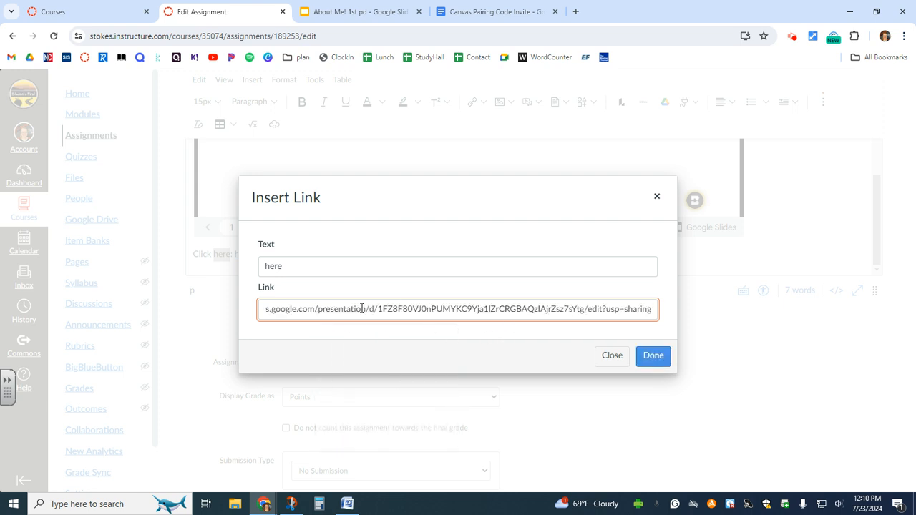
click(649, 356)
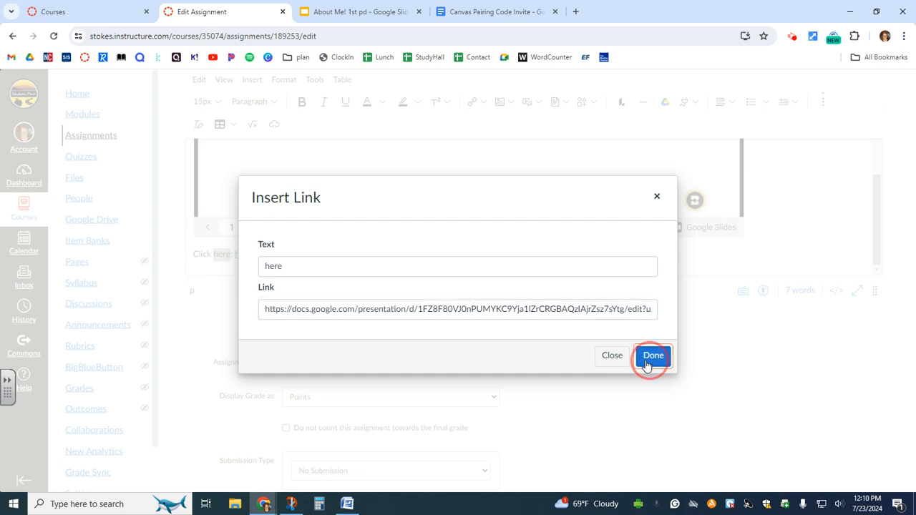
click(687, 264)
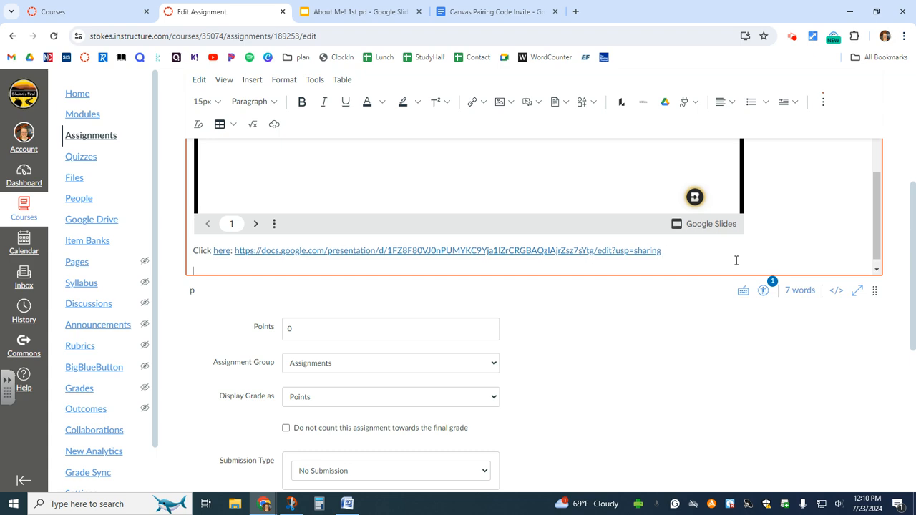
Step: Switch to the "Canvas Pairing Code Invite" document in Google Docs, set its general access to Stokes County Schools, and copy the sharing link
click(505, 18)
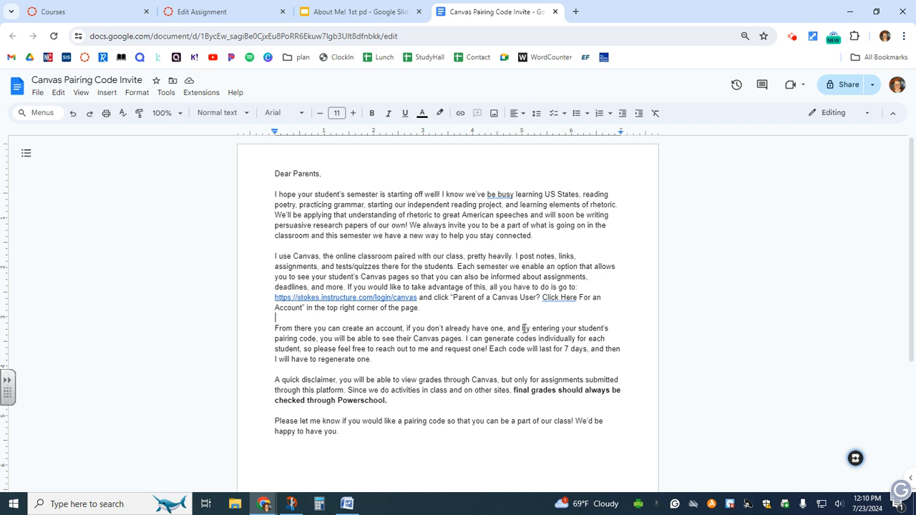
click(845, 86)
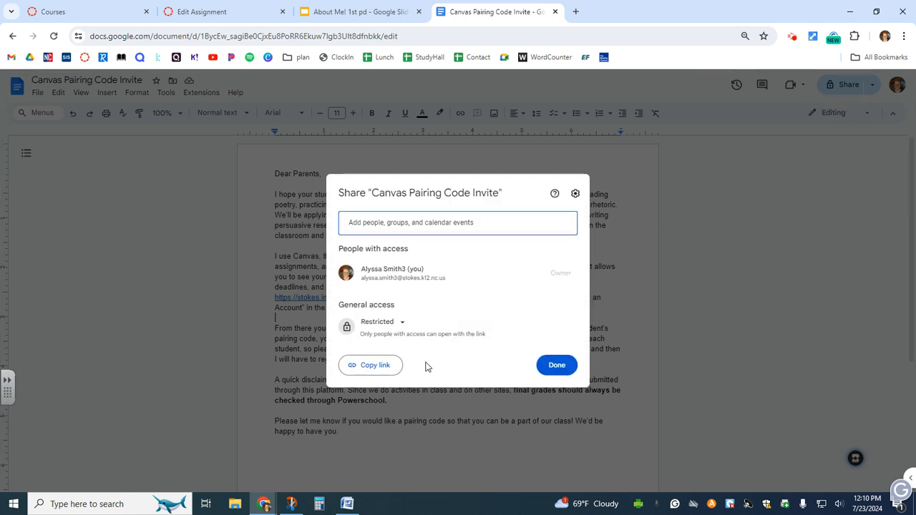
click(400, 323)
click(443, 383)
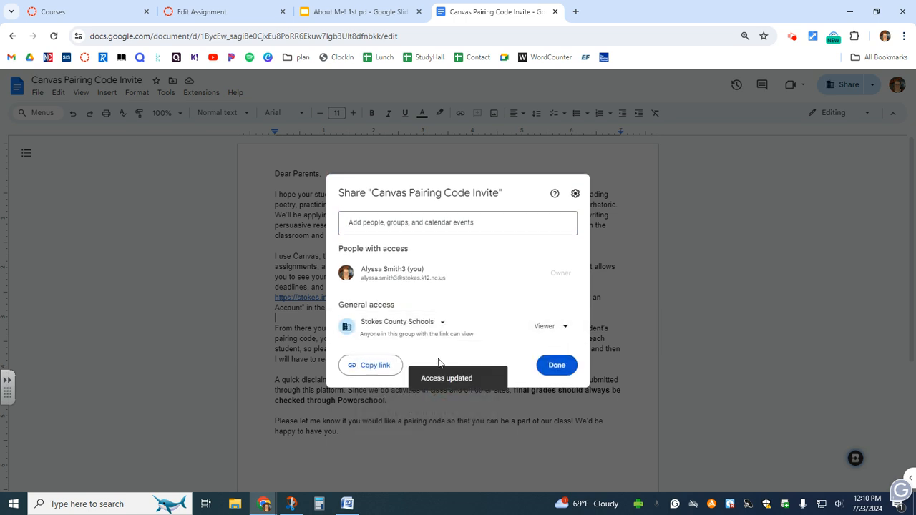
click(372, 366)
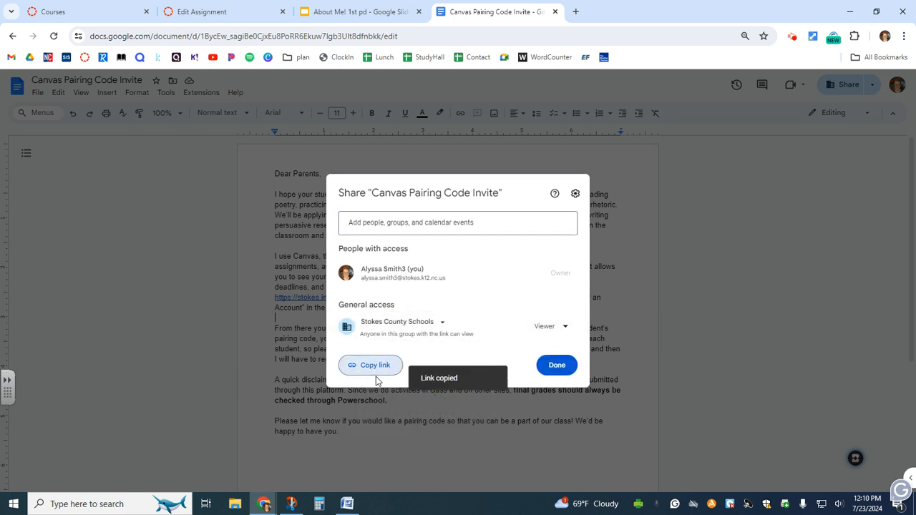
Step: Back in the Canvas assignment, paste the document link below the "Click here:" line and replace its "edit?usp=sharing" ending with "copy"
click(271, 12)
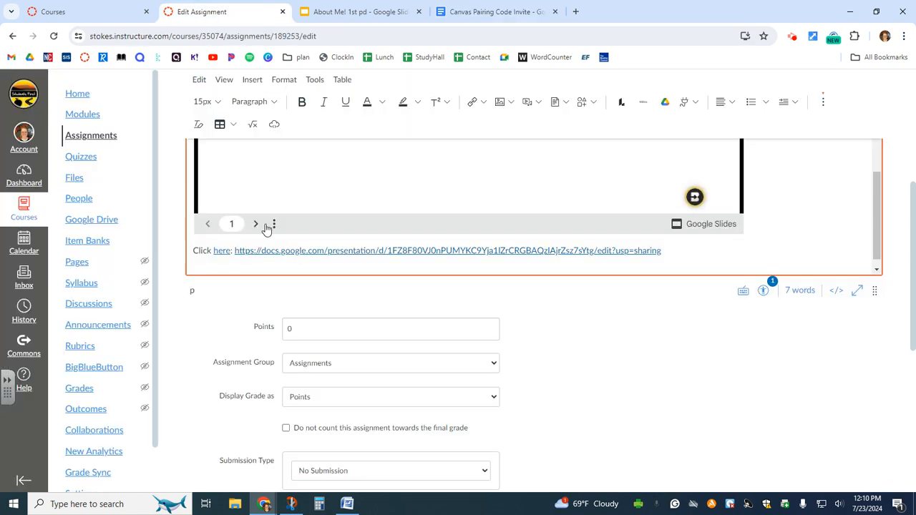
scroll(329, 235, down, 1)
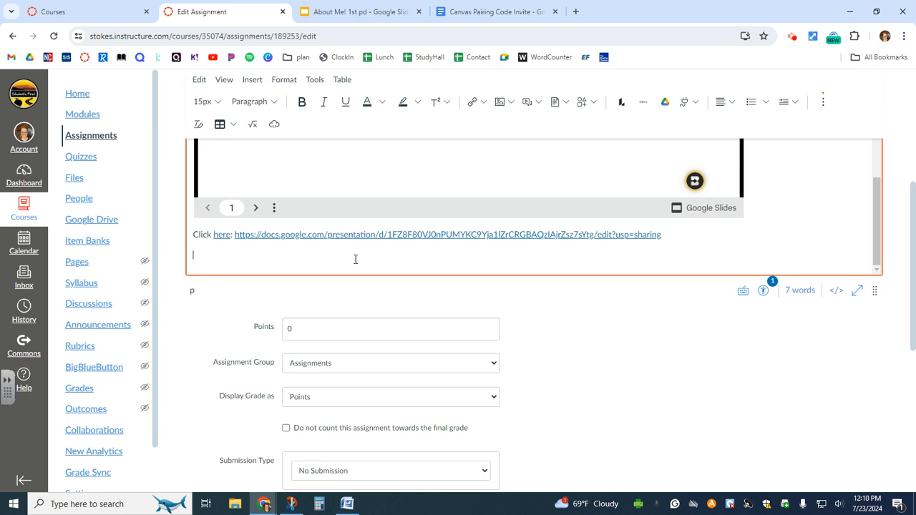
key(ctrl+v)
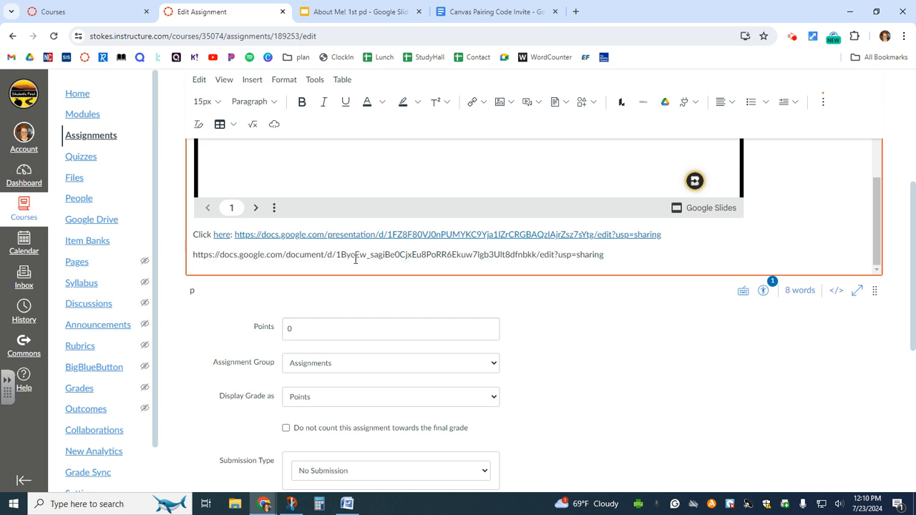
drag(607, 256, 541, 257)
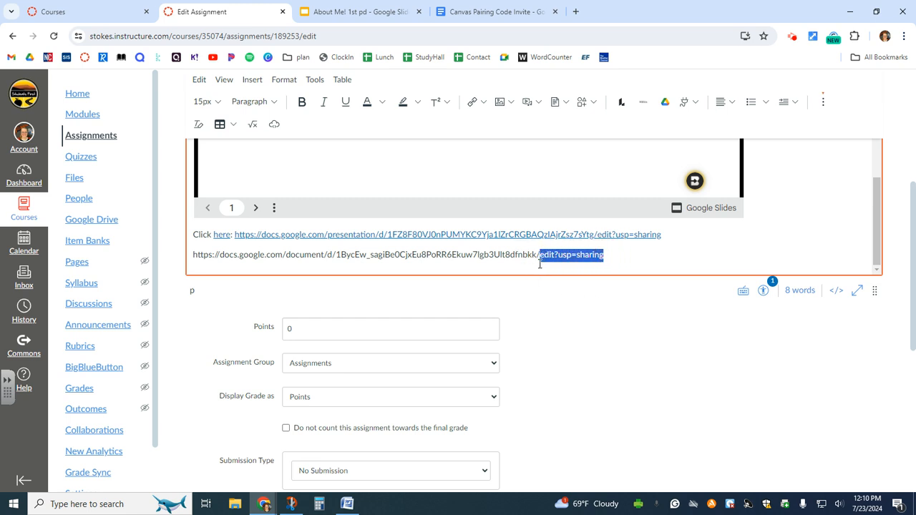
key(BackSpace)
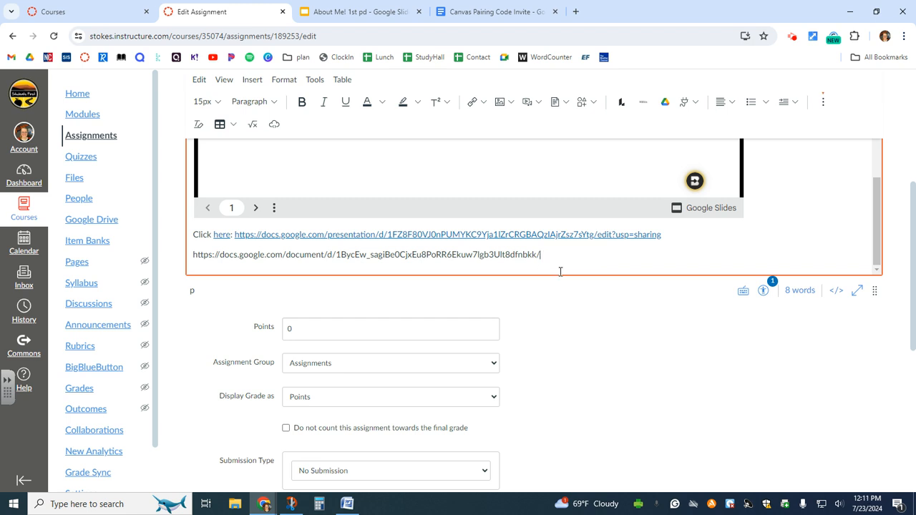
text(copy)
key(Return)
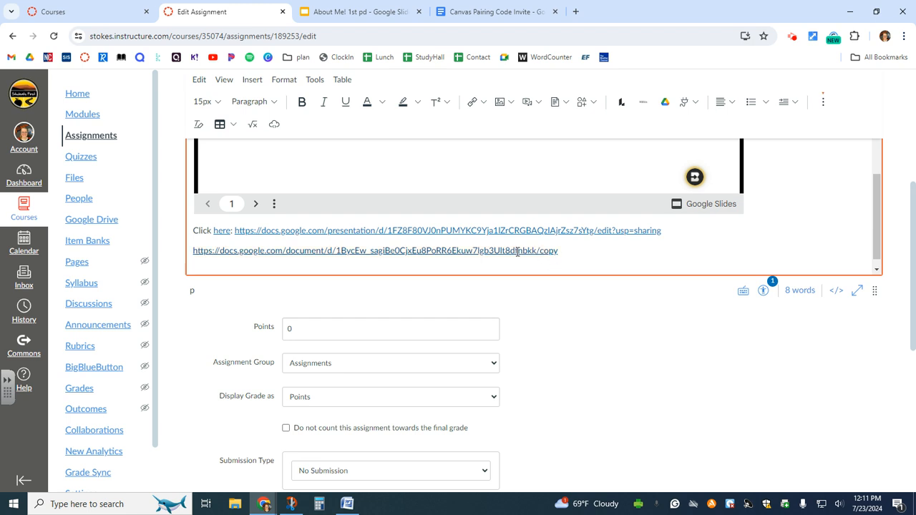
Step: Add a "Click HERE" line below and link the word "HERE" to the document's sharing URL with its ending changed to "copy"
text(Click HERE)
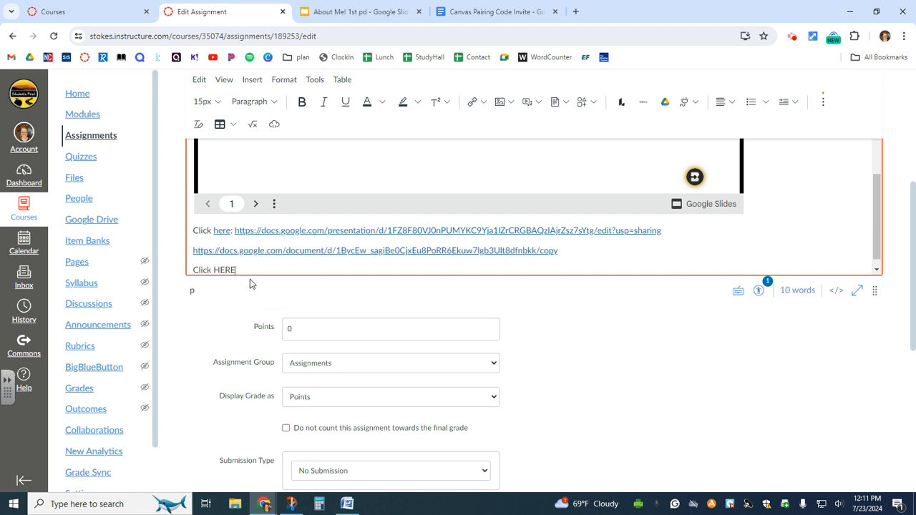
double_click(226, 269)
click(480, 105)
click(481, 125)
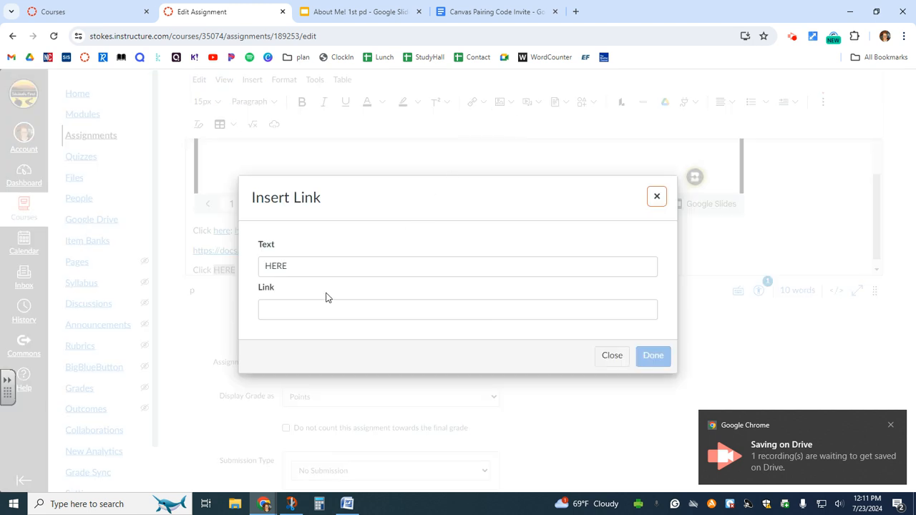
click(315, 309)
key(ctrl+v)
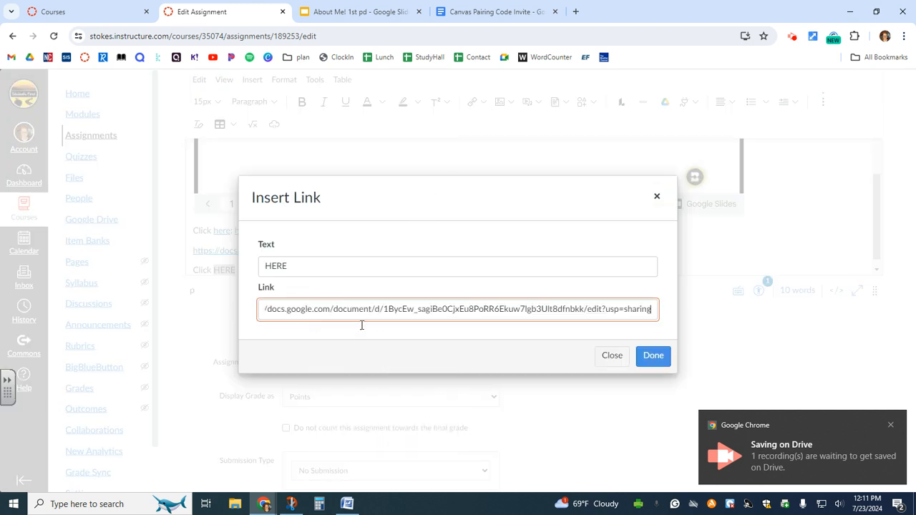
drag(651, 309, 570, 313)
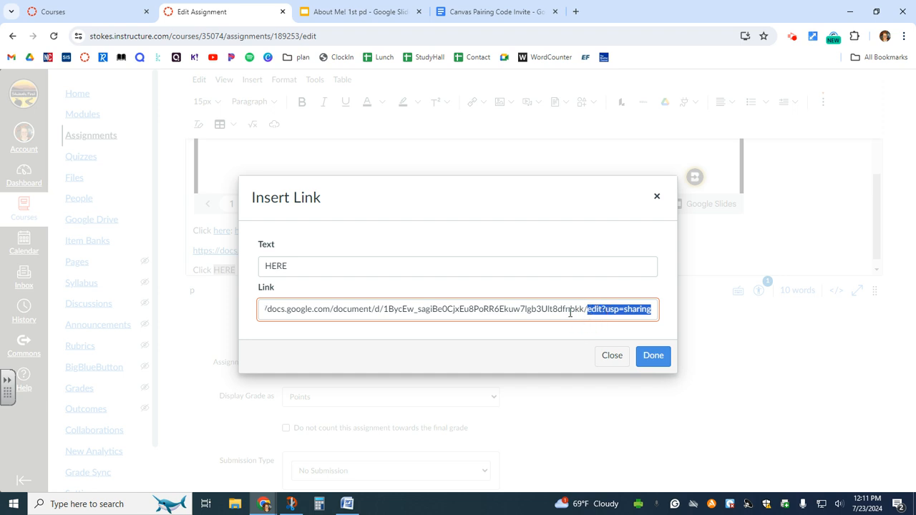
text(copy)
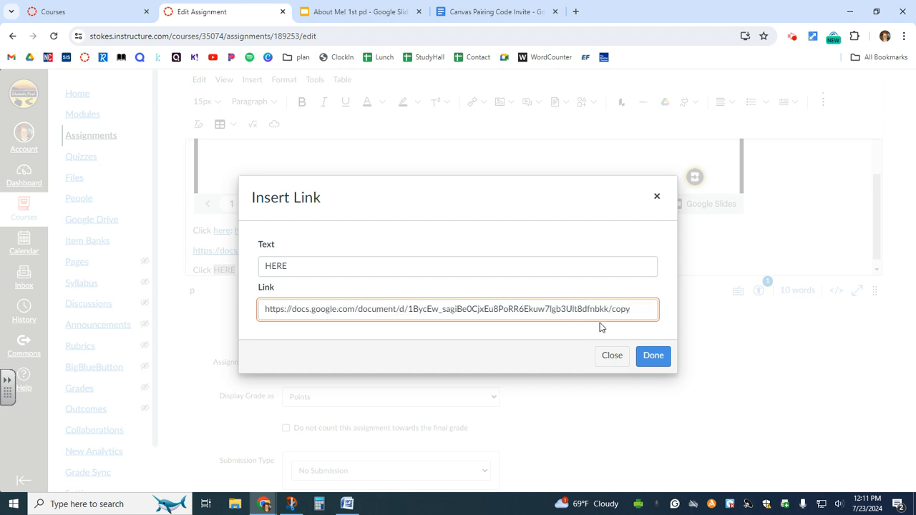
click(645, 358)
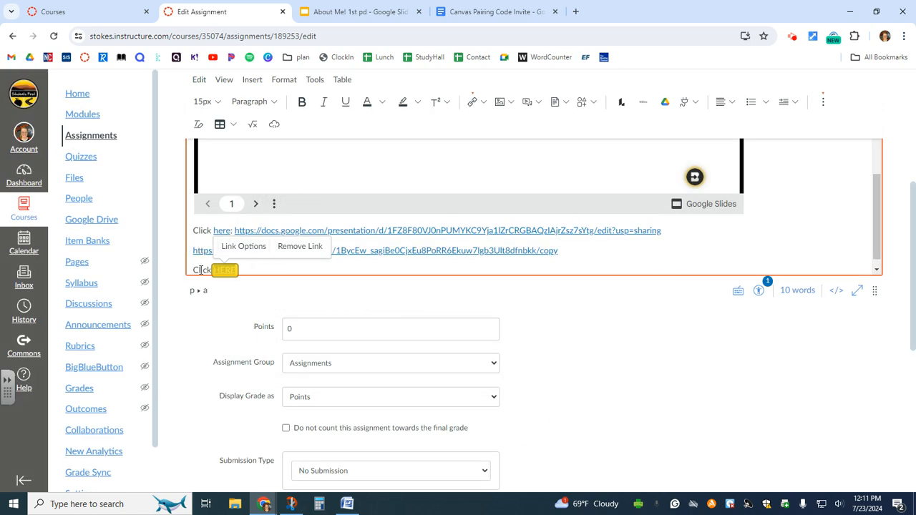
click(259, 266)
Step: Set the assignment's submission type to Online and allow Website URL and File Uploads as entry options
scroll(823, 362, up, 1)
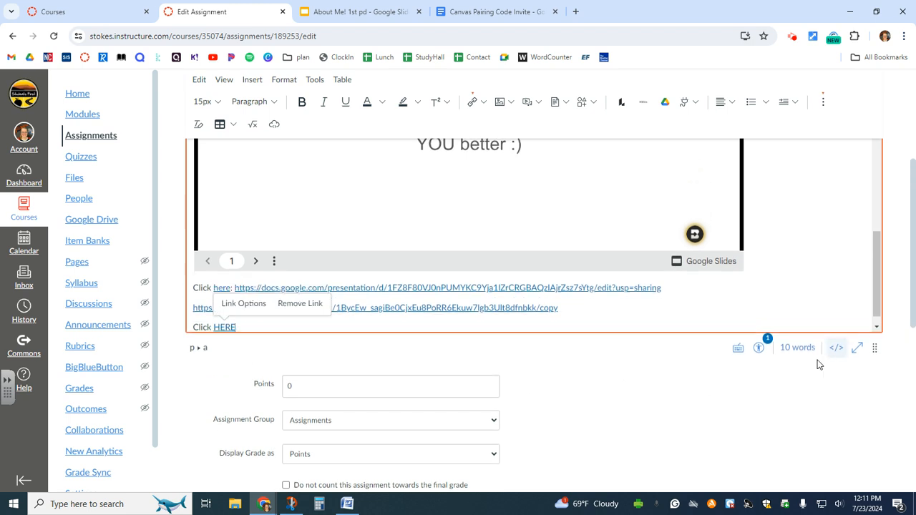
scroll(807, 301, up, 3)
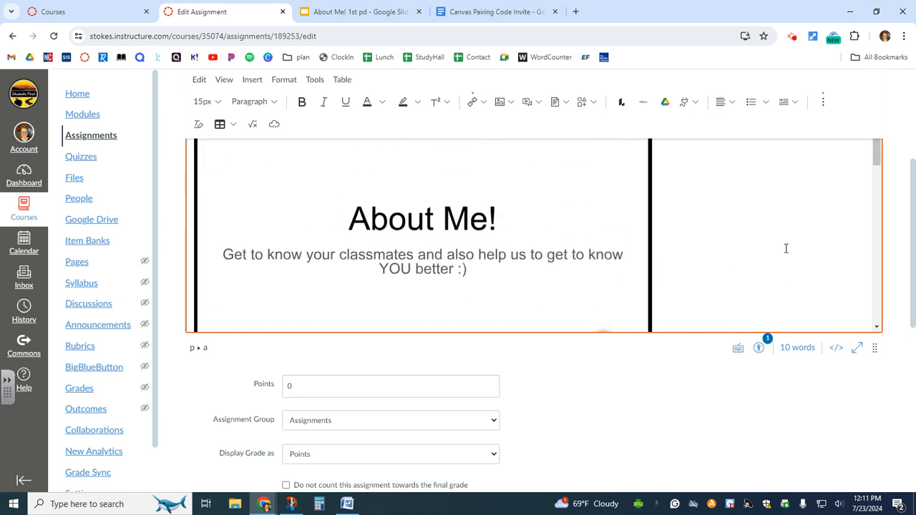
scroll(891, 383, up, 1)
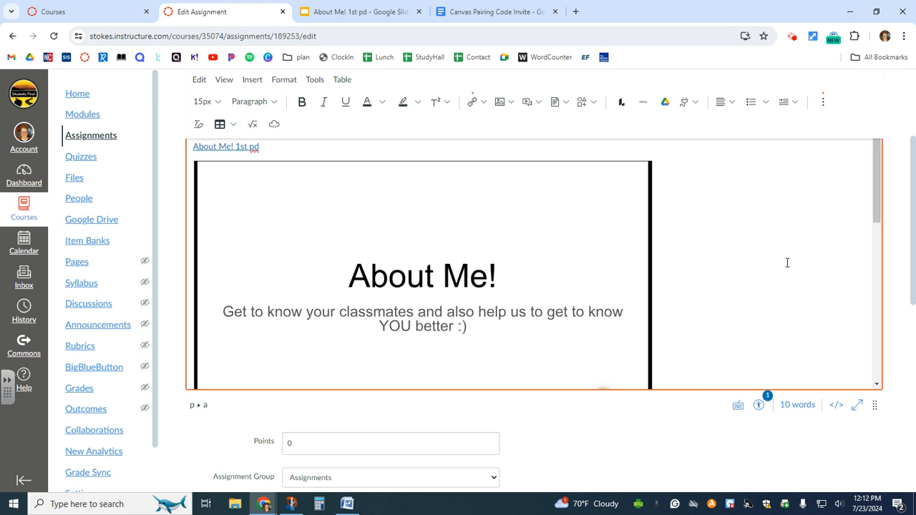
scroll(787, 262, down, 2)
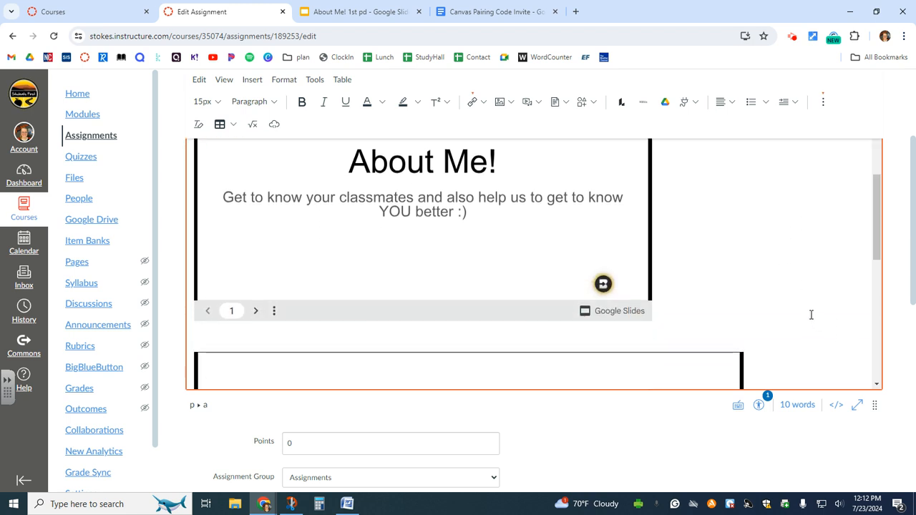
scroll(851, 447, down, 3)
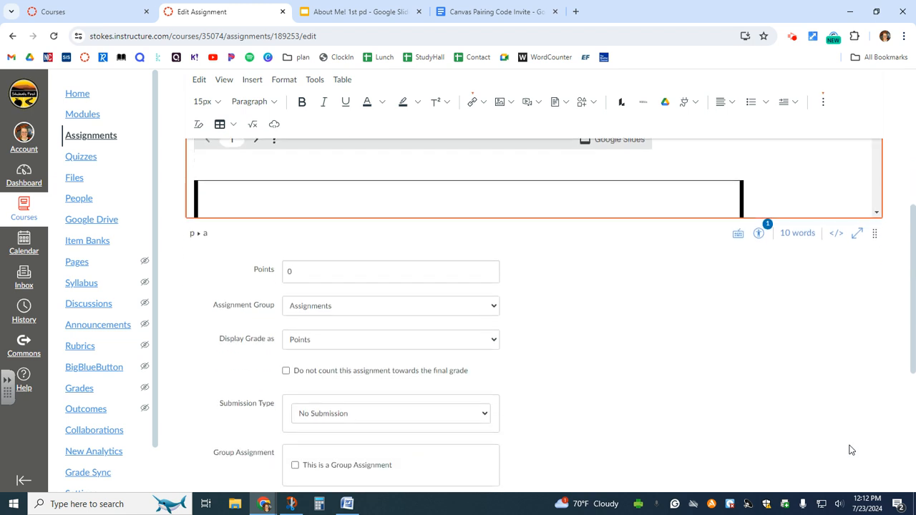
scroll(477, 319, down, 2)
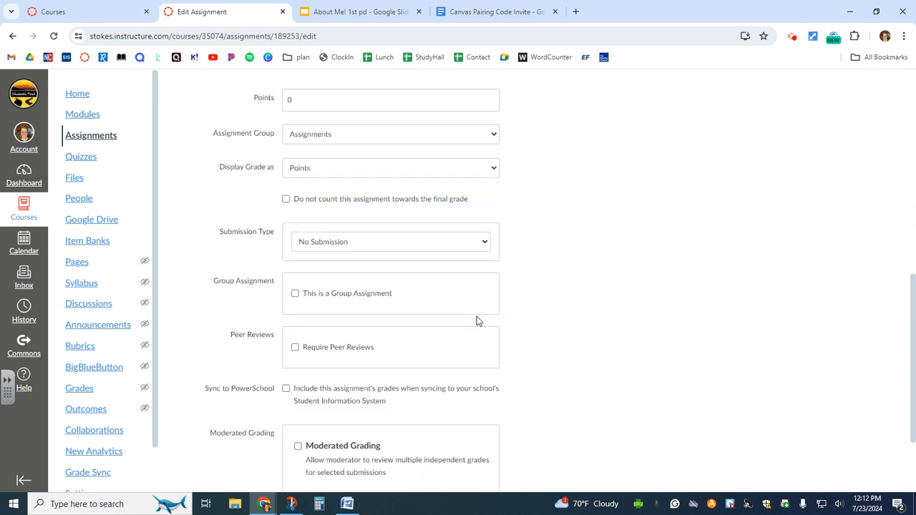
click(425, 241)
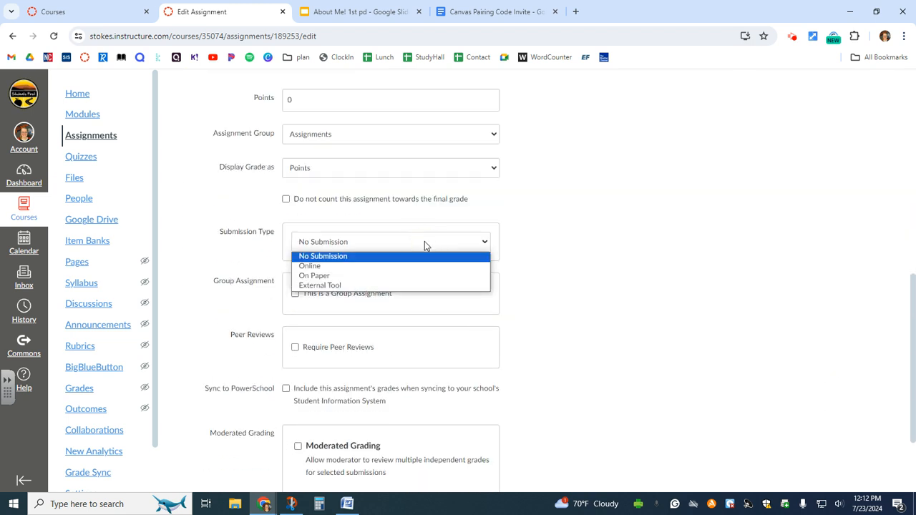
click(397, 266)
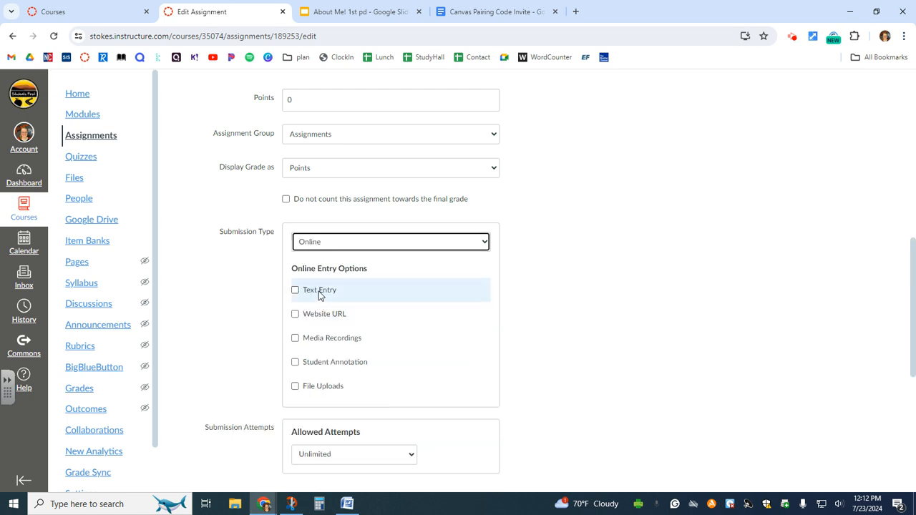
click(315, 315)
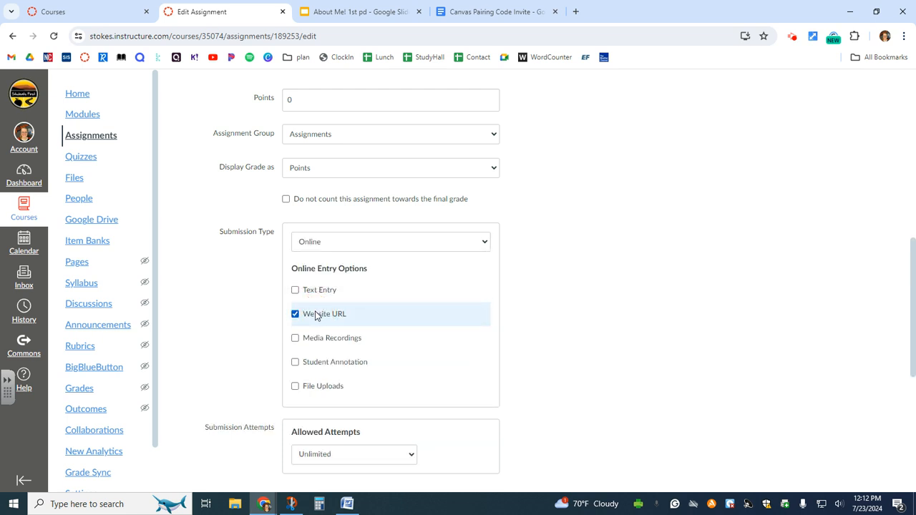
click(324, 387)
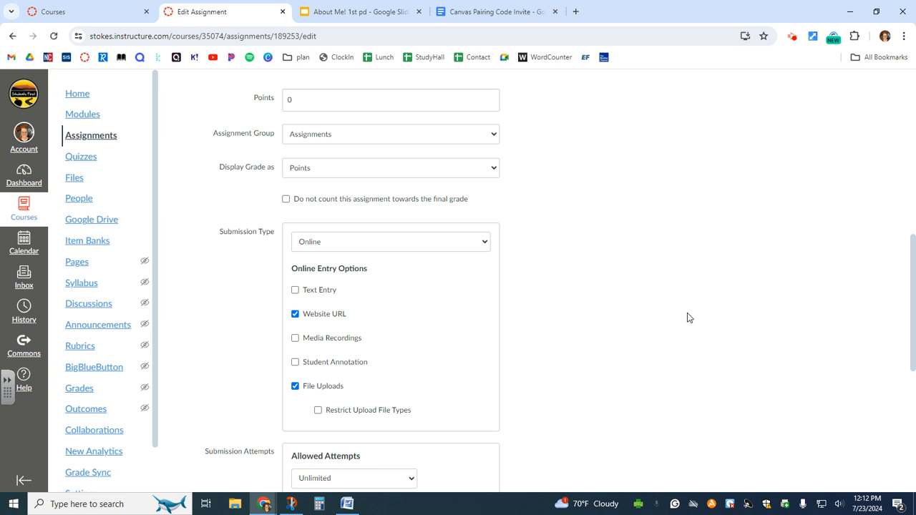
Step: Return to the "Canvas Pairing Code Invite" document in Google Docs and reopen its sharing settings to examine the access level and link option
scroll(686, 317, up, 1)
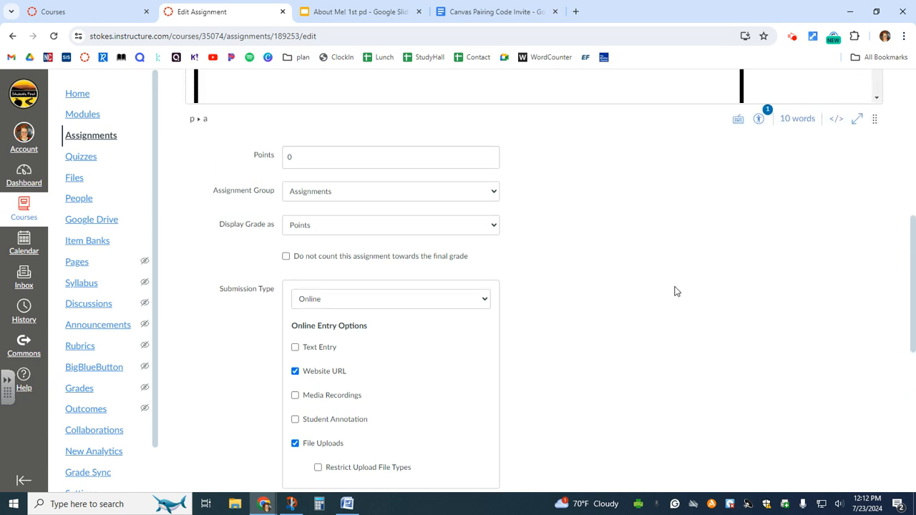
scroll(681, 292, down, 3)
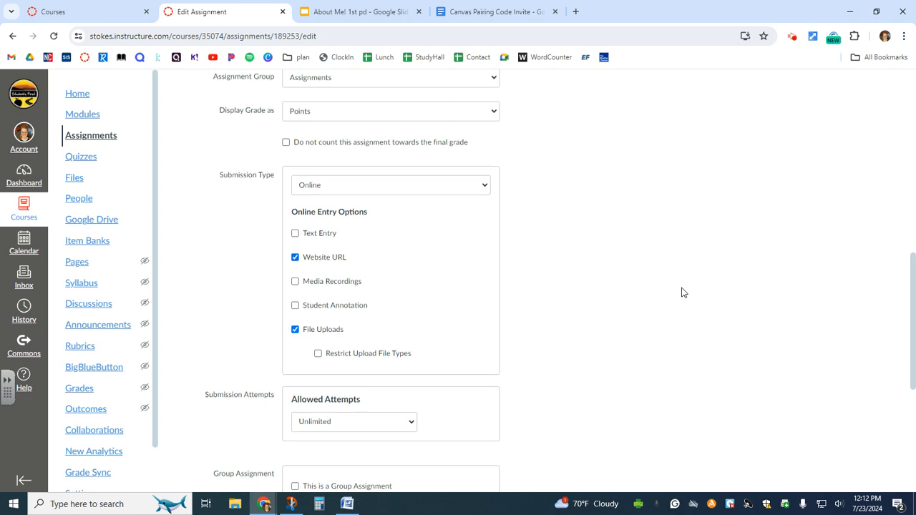
click(517, 14)
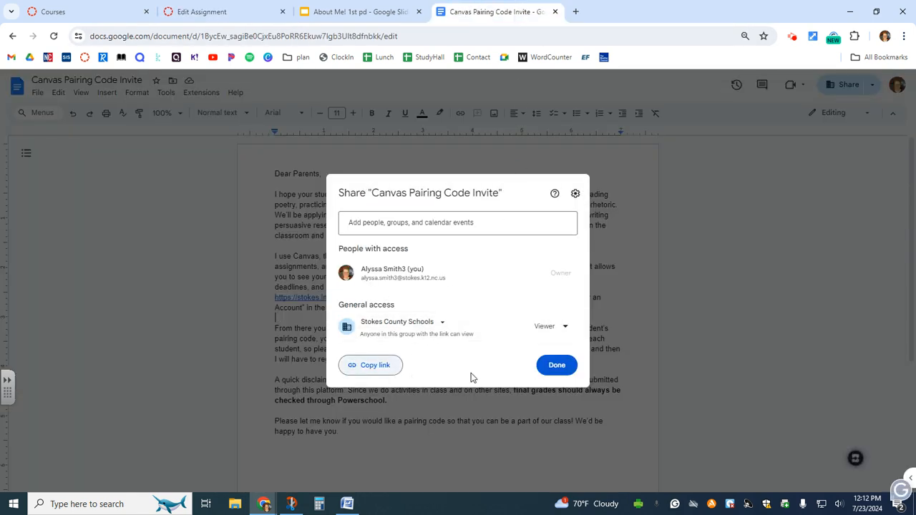
click(556, 367)
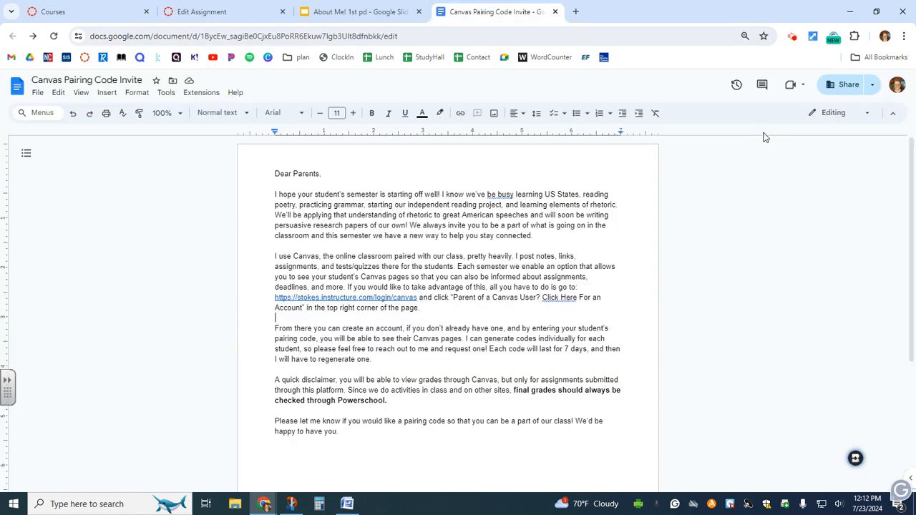
click(837, 87)
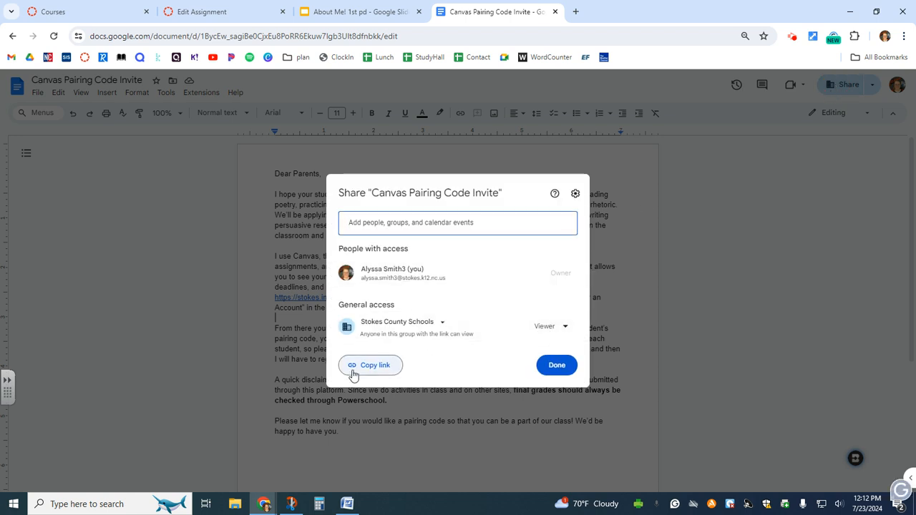
Step: Go back to the Canvas assignment and review the Website URL submission option and the presentations embedded in the description
click(231, 13)
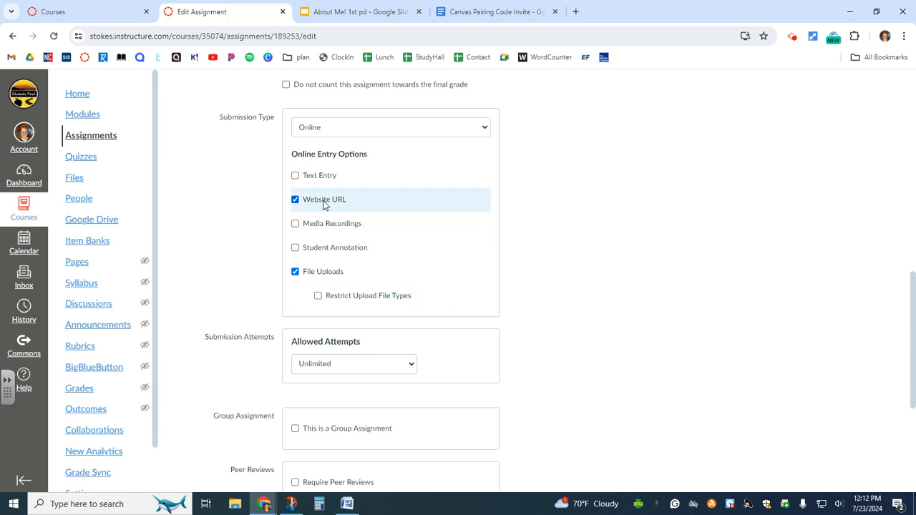
scroll(703, 255, up, 2)
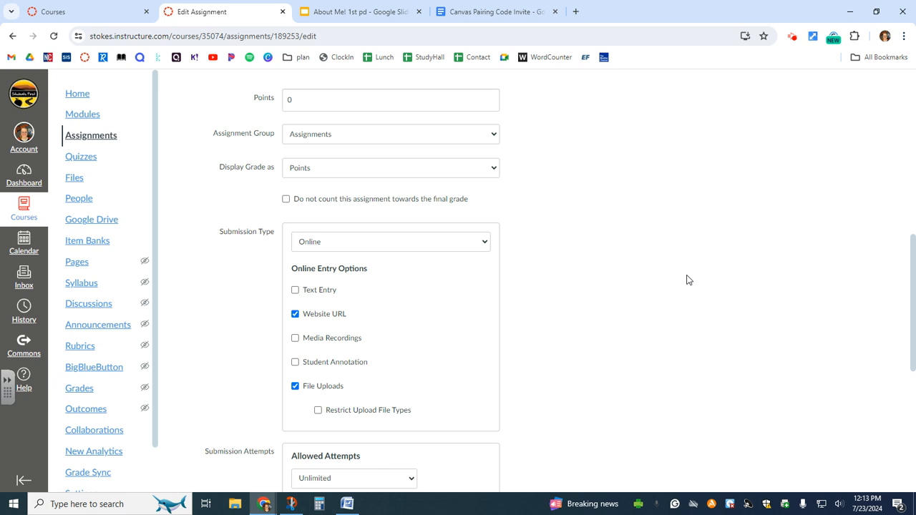
scroll(688, 281, up, 6)
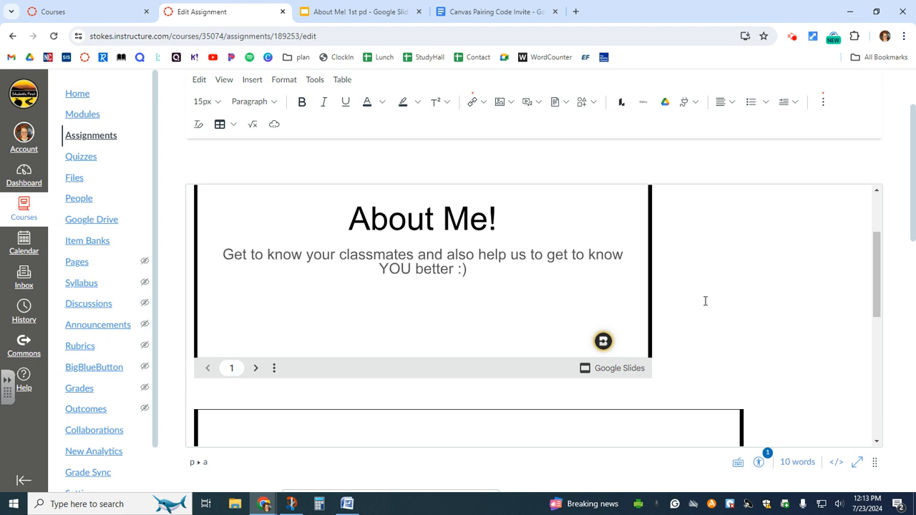
scroll(748, 317, down, 8)
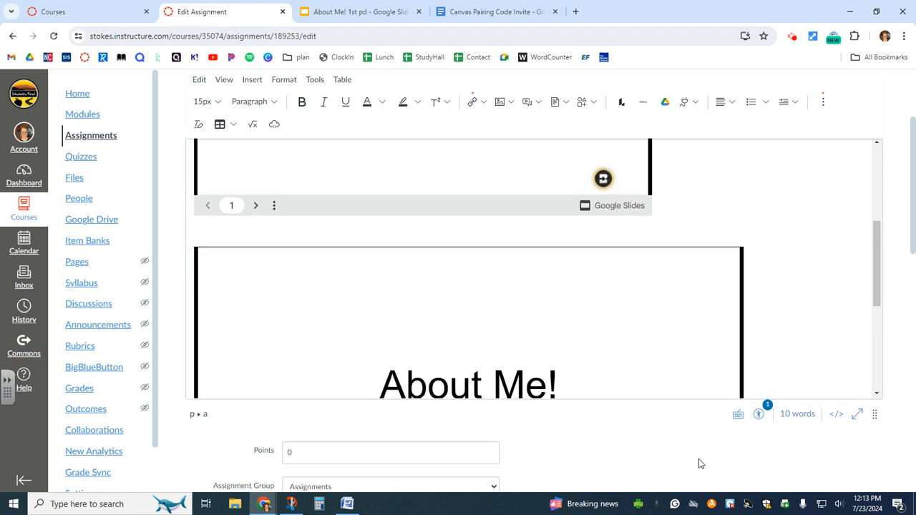